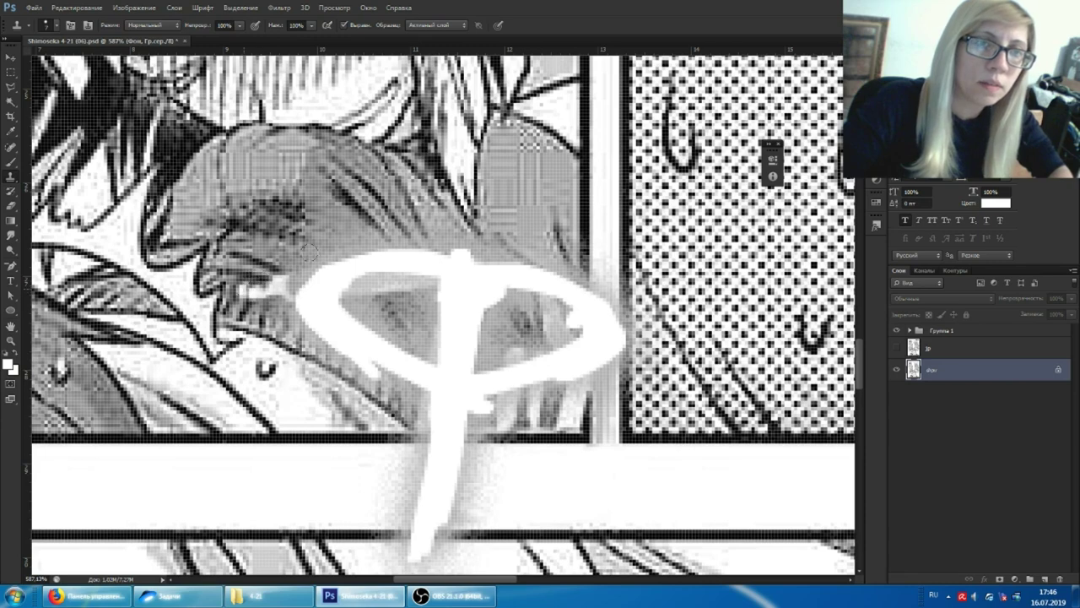
# Step: Hide the ПУ lettering and briefly check brush presets and the live stream page
pyautogui.scroll(-4, 372, 291)
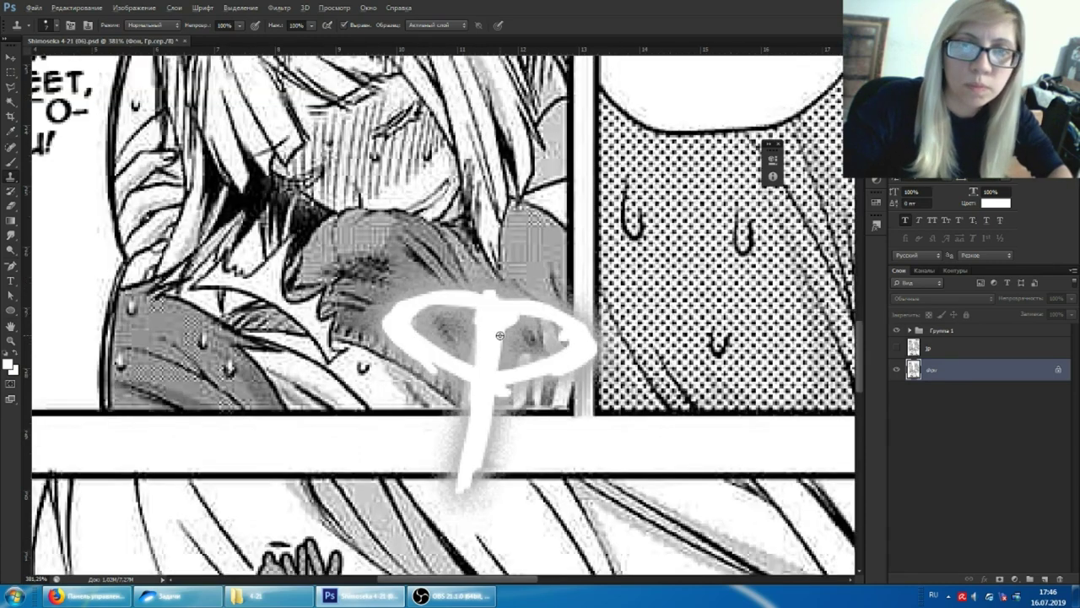
pyautogui.scroll(3, 537, 373)
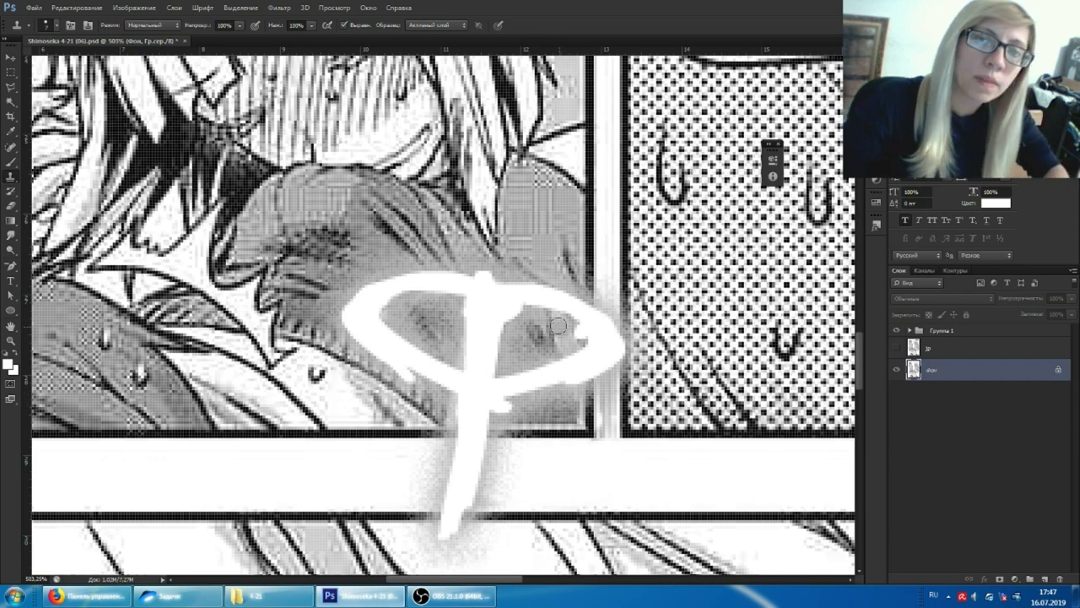
pyautogui.scroll(3, 426, 316)
pyautogui.scroll(3, 282, 353)
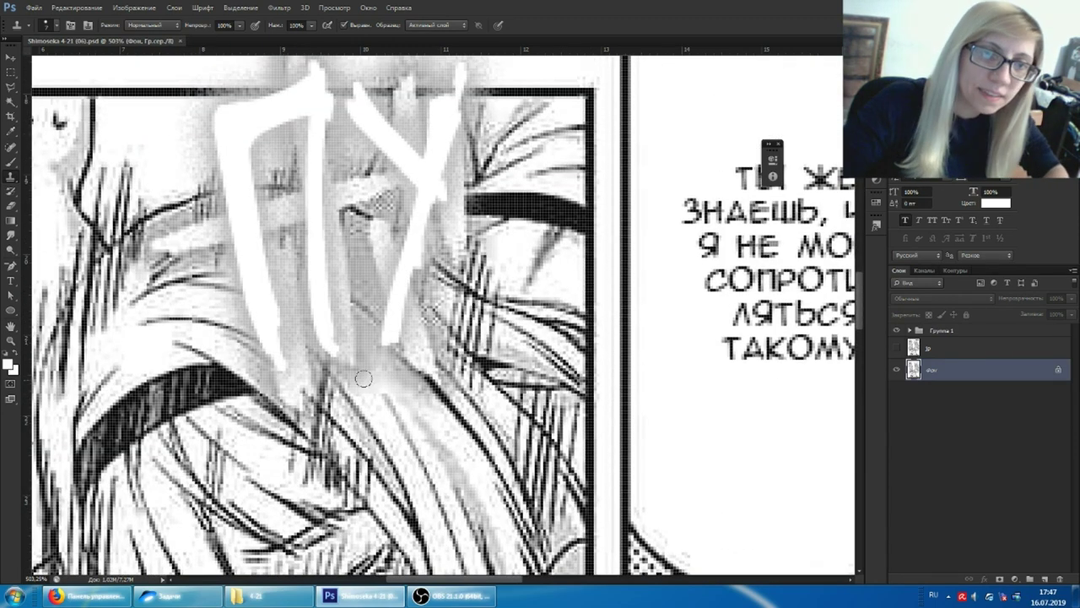
pyautogui.click(898, 330)
pyautogui.click(897, 330)
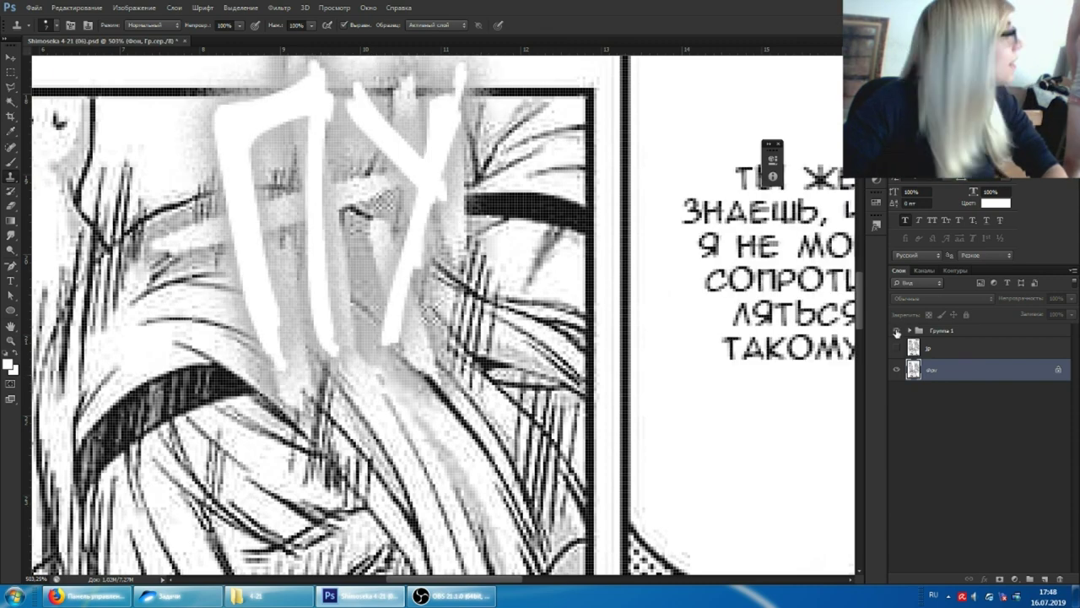
pyautogui.click(47, 24)
pyautogui.press('Escape')
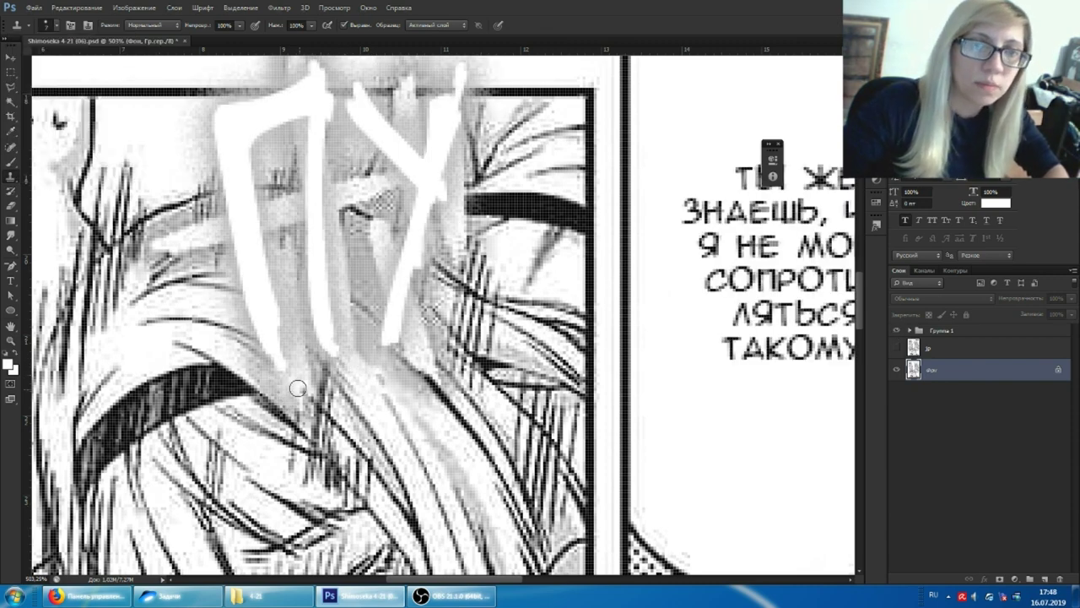
pyautogui.click(124, 598)
pyautogui.click(351, 596)
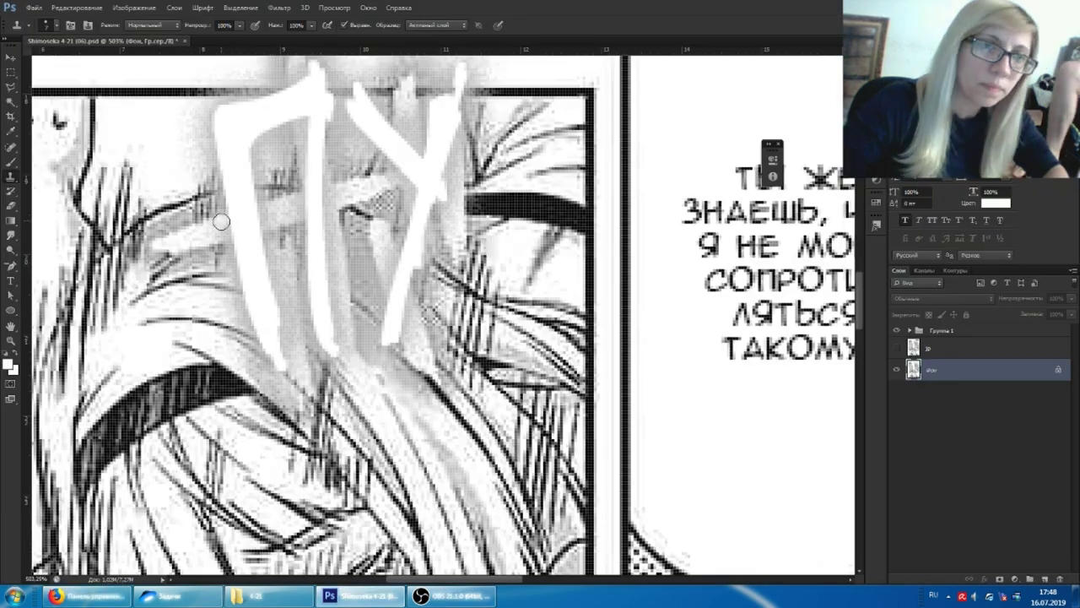
pyautogui.hscroll(-3, 190, 249)
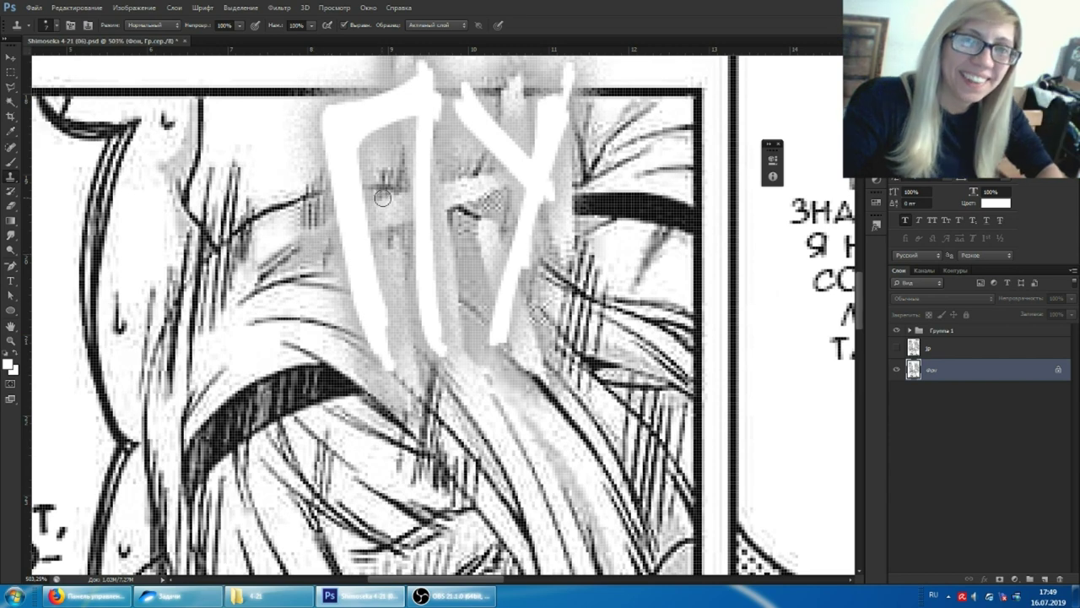
# Step: With the lettering hidden, clone hair texture over the artwork beneath it
pyautogui.press('b')
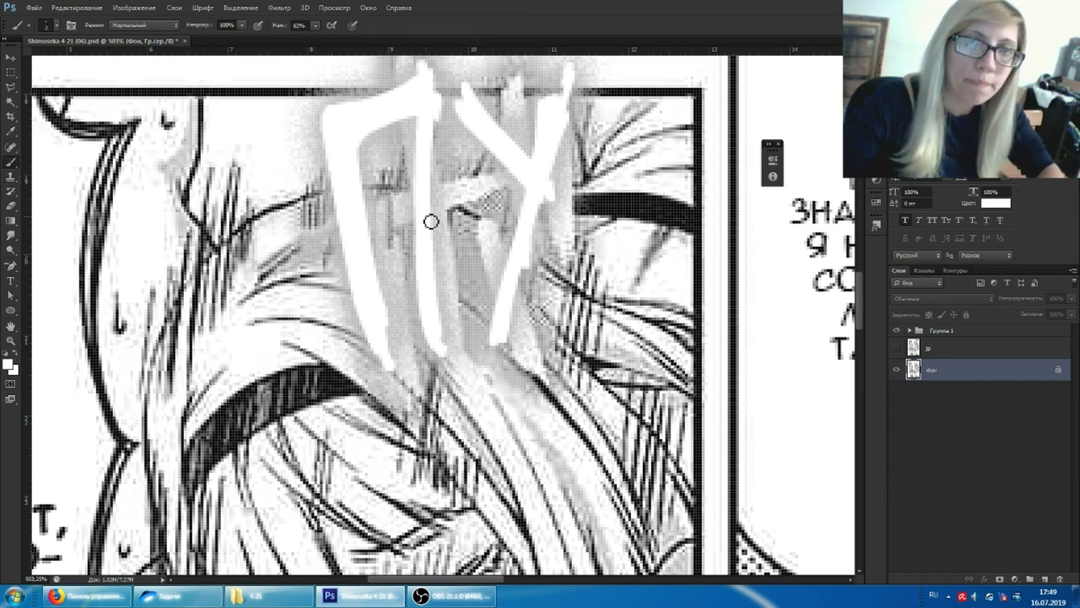
pyautogui.scroll(3, 427, 217)
pyautogui.scroll(-2, 367, 269)
pyautogui.press('s')
pyautogui.scroll(-2, 376, 338)
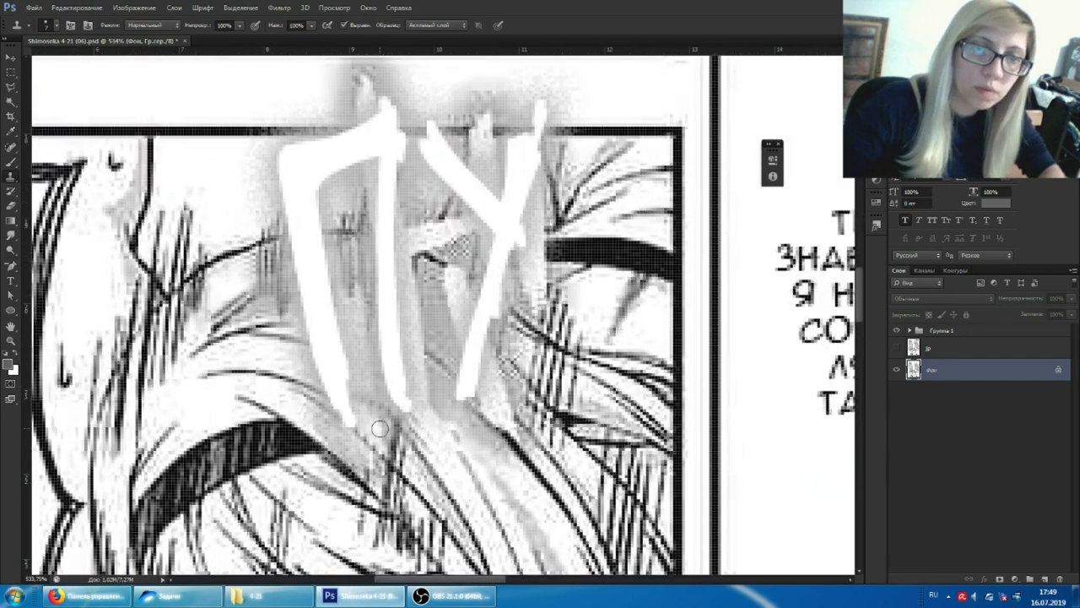
pyautogui.hotkey('ctrl', 'z')
pyautogui.scroll(-1, 422, 363)
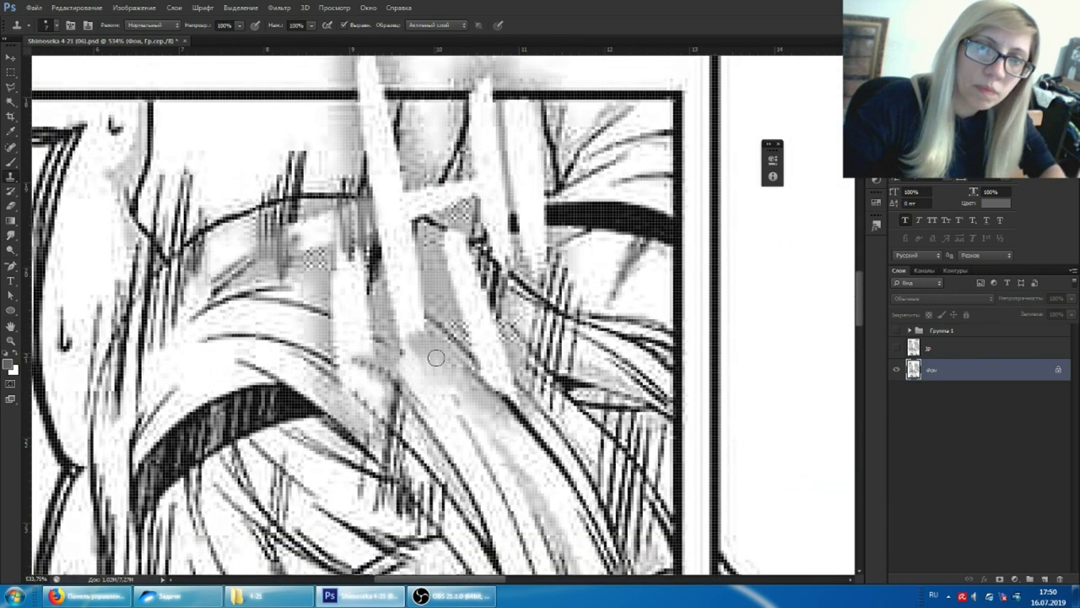
pyautogui.moveTo(407, 330); pyautogui.dragTo(373, 325)
# Step: Show the ПУ lettering again and redraw dark hair strands between the letters
pyautogui.click(896, 330)
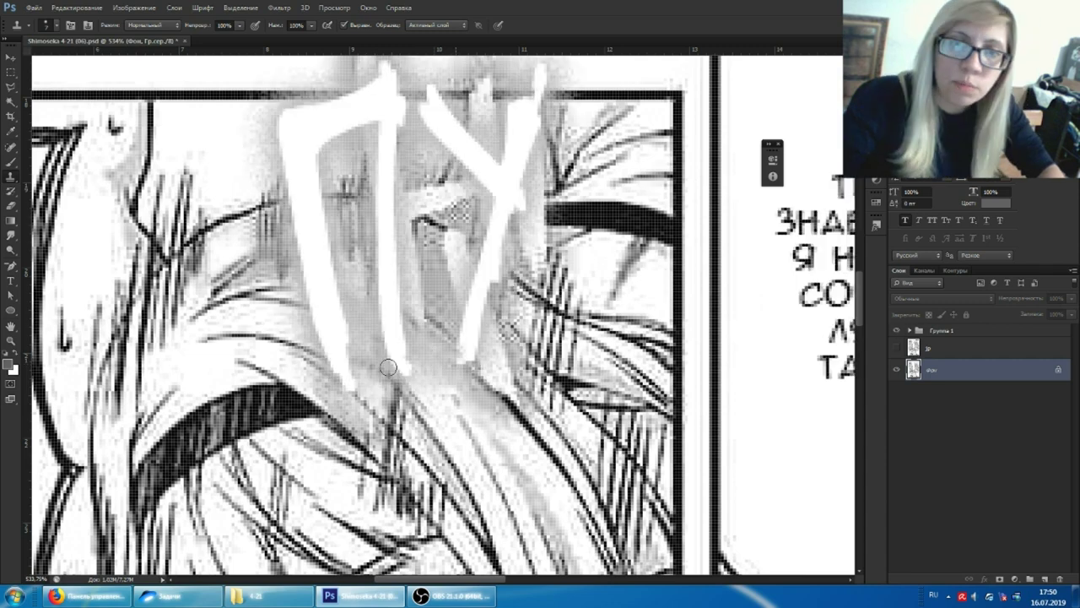
pyautogui.scroll(1, 354, 312)
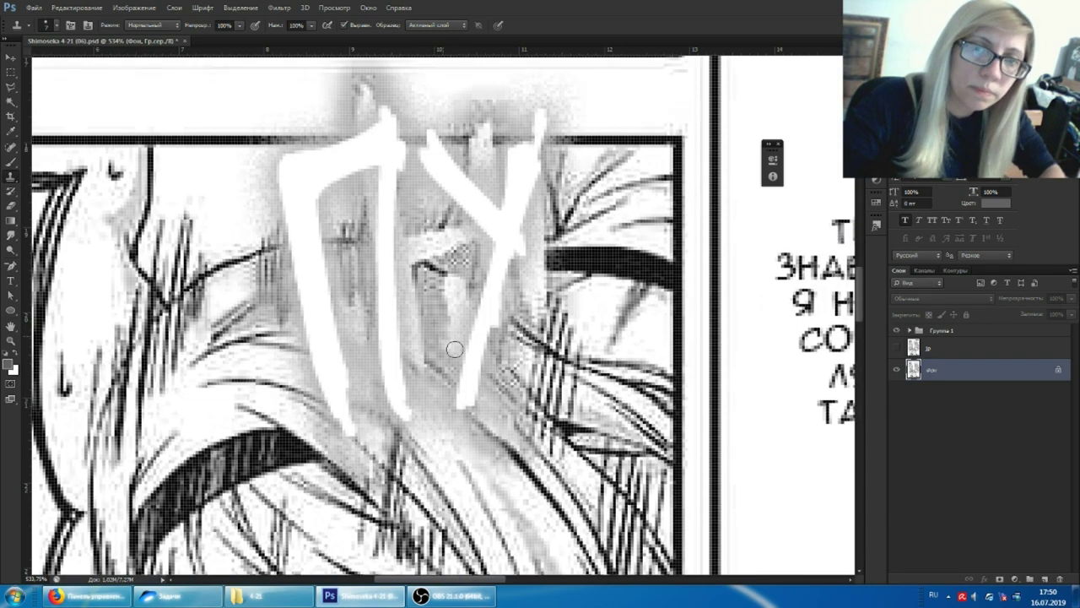
pyautogui.click(87, 596)
pyautogui.hotkey('alt', 'Tab')
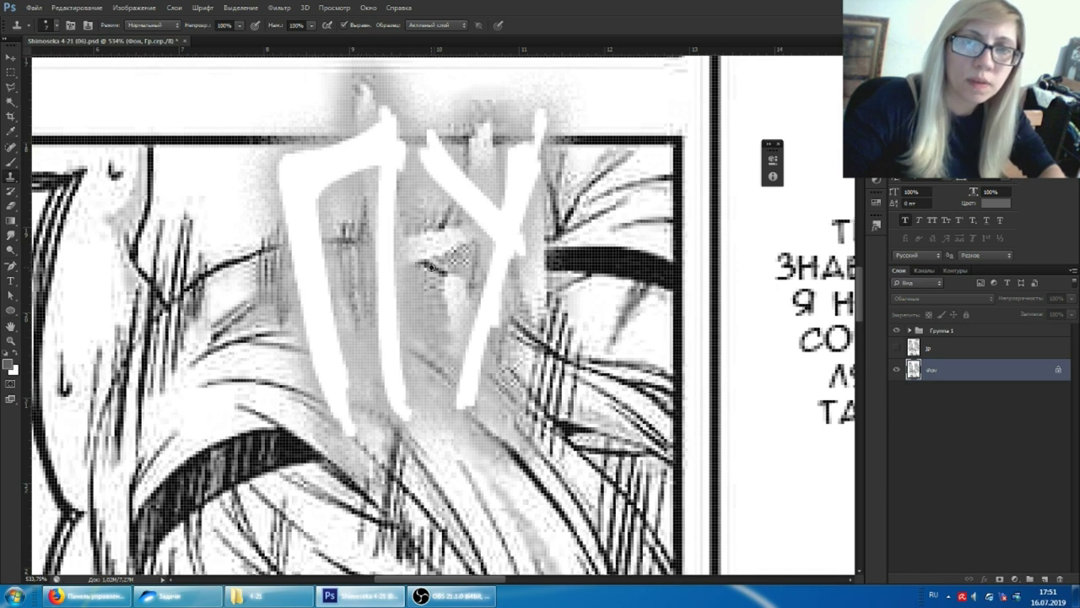
pyautogui.moveTo(442, 235); pyautogui.dragTo(457, 239)
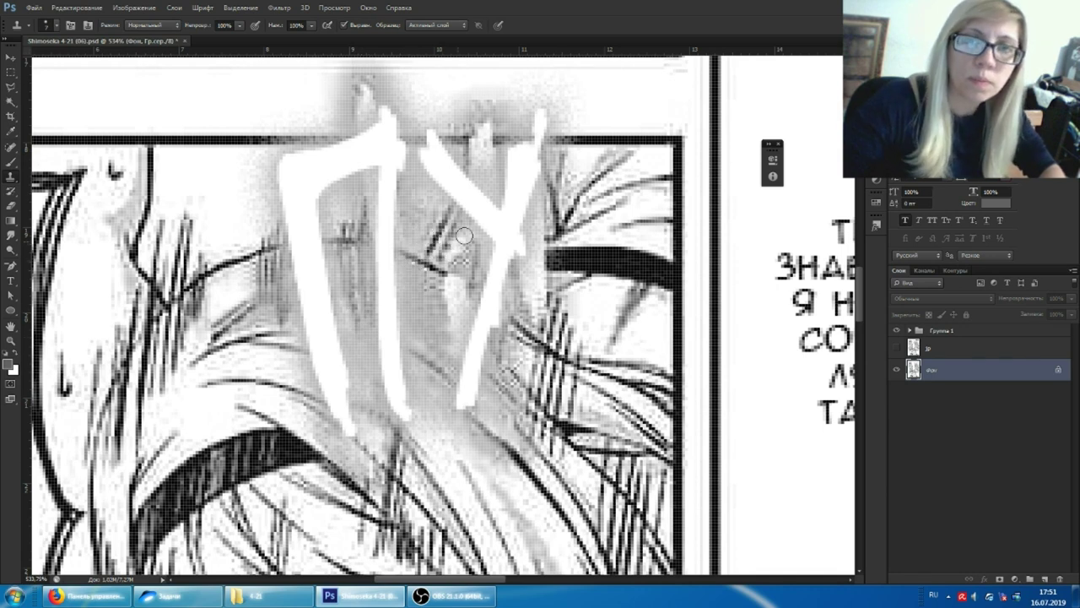
# Step: Clone white over the grey smudges above the У
pyautogui.press('b')
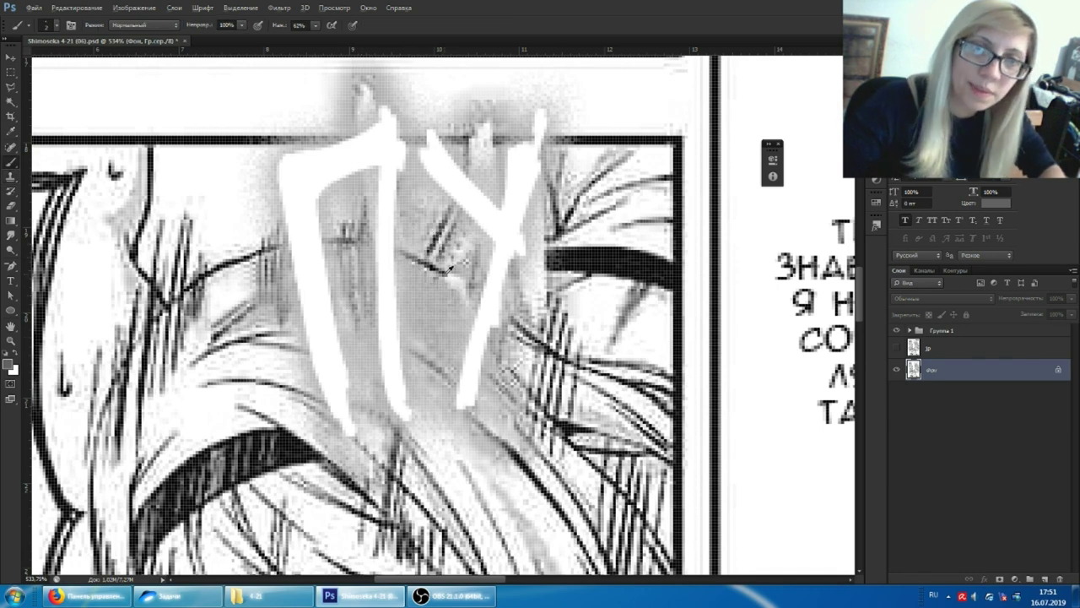
pyautogui.scroll(-3, 465, 269)
pyautogui.scroll(3, 422, 219)
pyautogui.scroll(1, 395, 168)
pyautogui.press('s')
pyautogui.moveTo(501, 205); pyautogui.dragTo(561, 247)
# Step: Zoom through the ФУХ, ХАХ and ТРЕЩ sound effects to review them
pyautogui.scroll(-2, 517, 289)
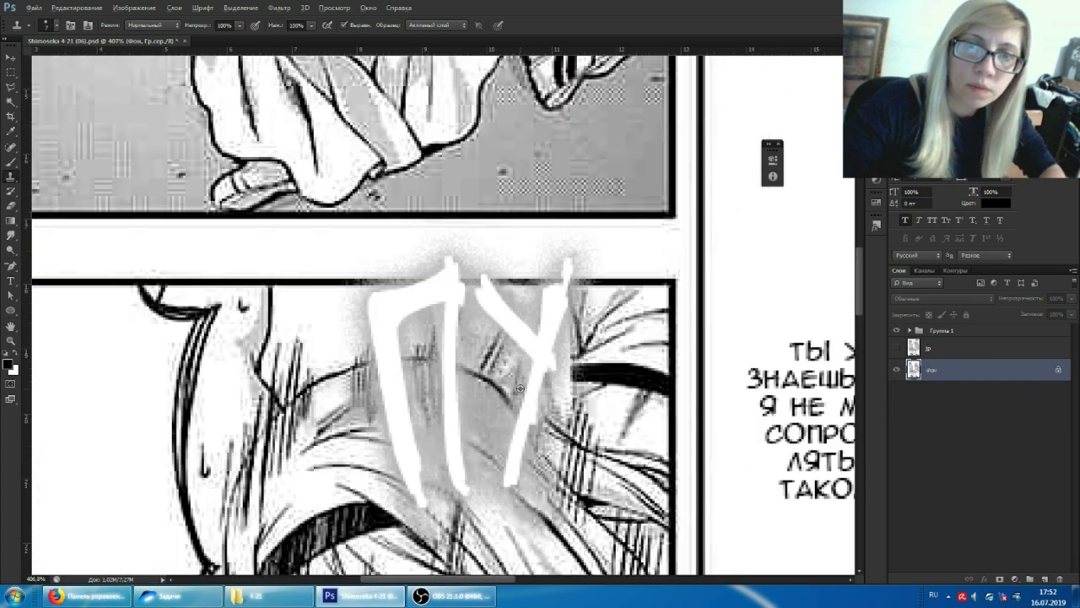
pyautogui.scroll(2, 513, 391)
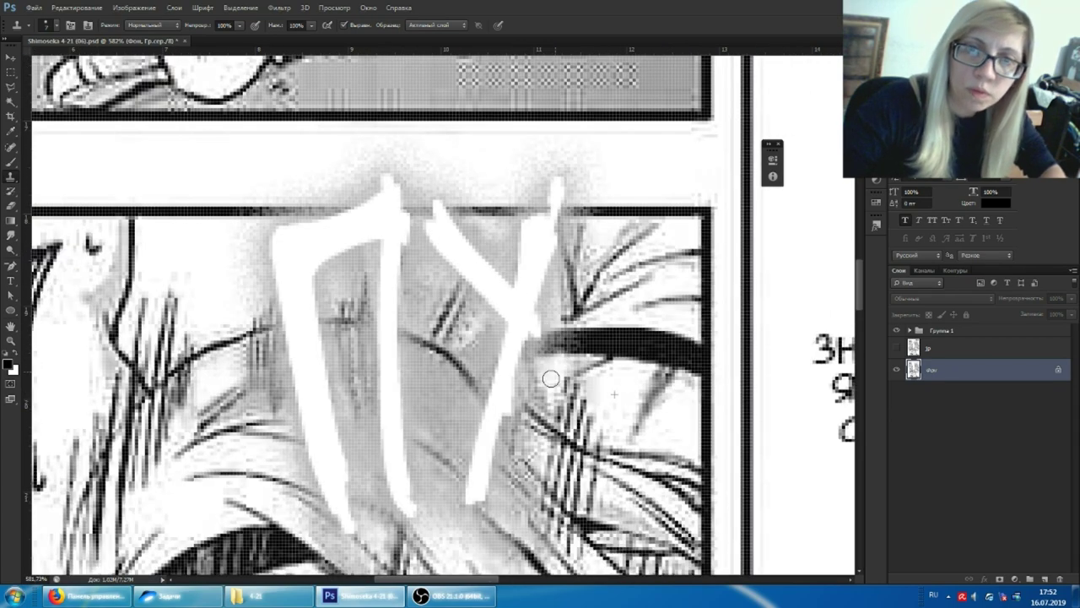
pyautogui.scroll(-2, 543, 378)
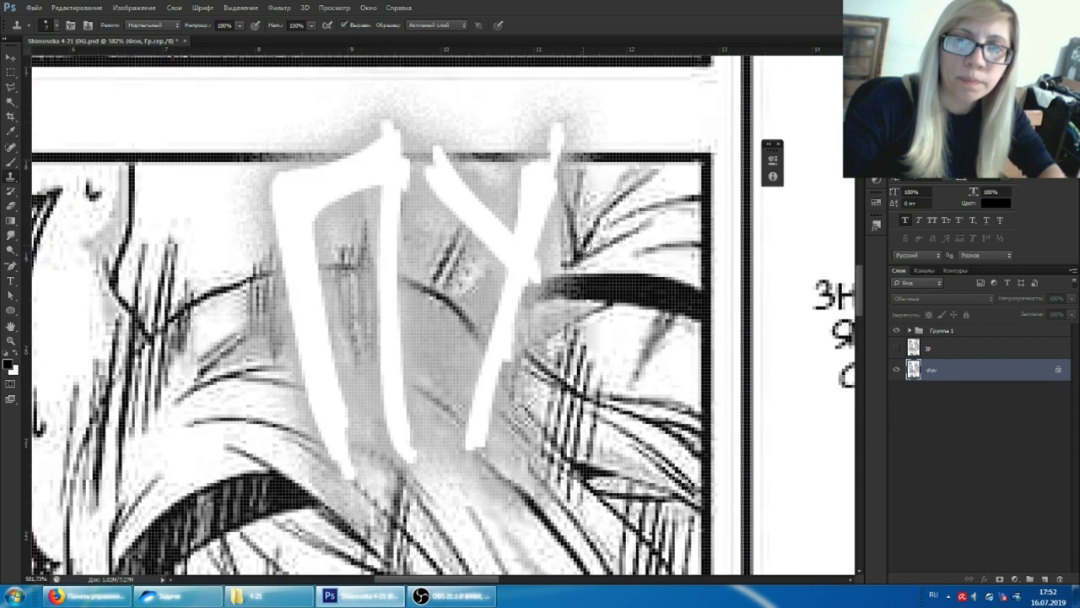
pyautogui.scroll(-3, 543, 378)
pyautogui.scroll(5, 582, 176)
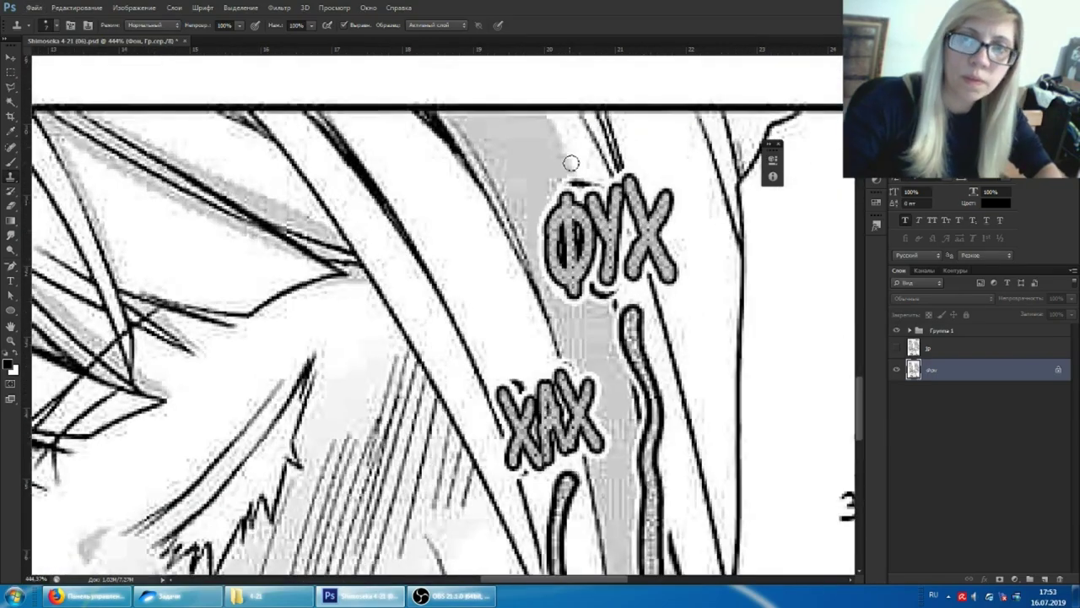
pyautogui.scroll(-1, 601, 323)
pyautogui.scroll(-1, 601, 338)
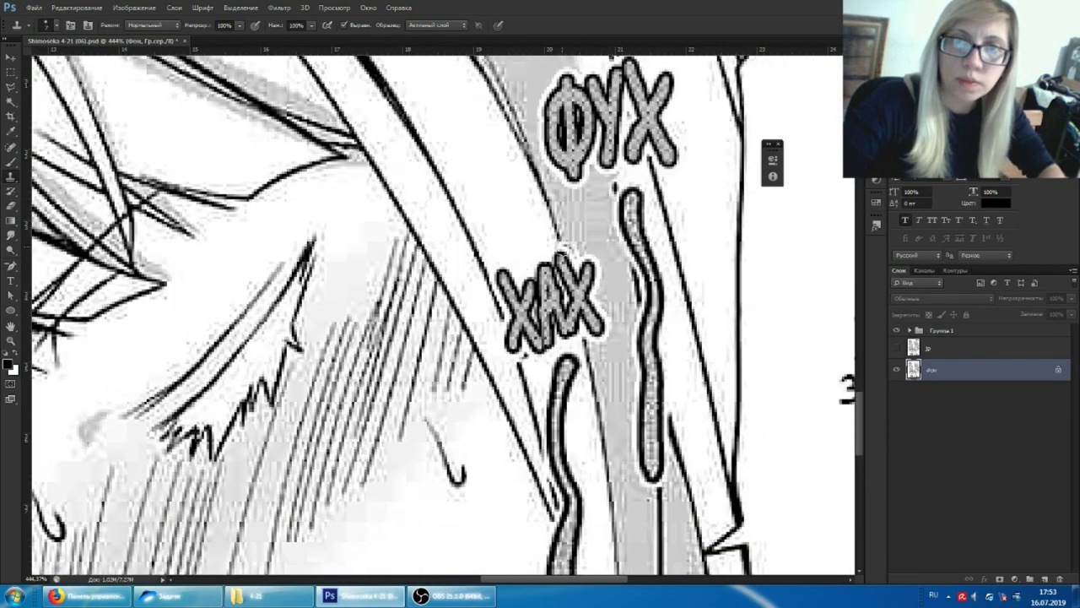
pyautogui.scroll(-2, 599, 390)
pyautogui.scroll(-1, 598, 390)
pyautogui.scroll(3, 304, 303)
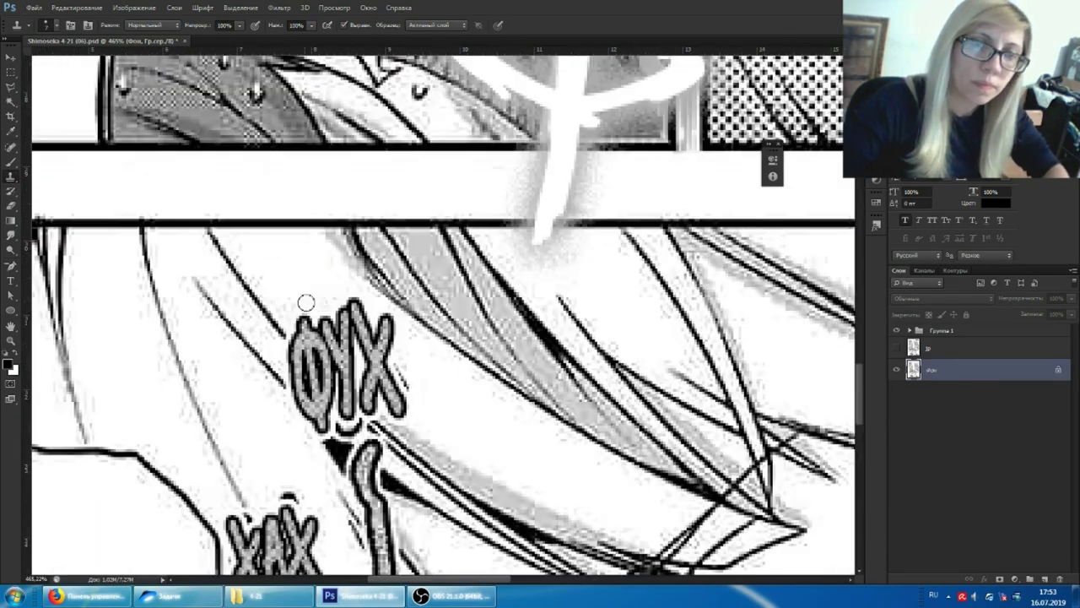
pyautogui.scroll(-1, 305, 362)
pyautogui.scroll(1, 253, 254)
# Step: Glance at the YouTube dashboard, then view Shimoseka 4-21 (04).psd at 66.7%
pyautogui.press('b')
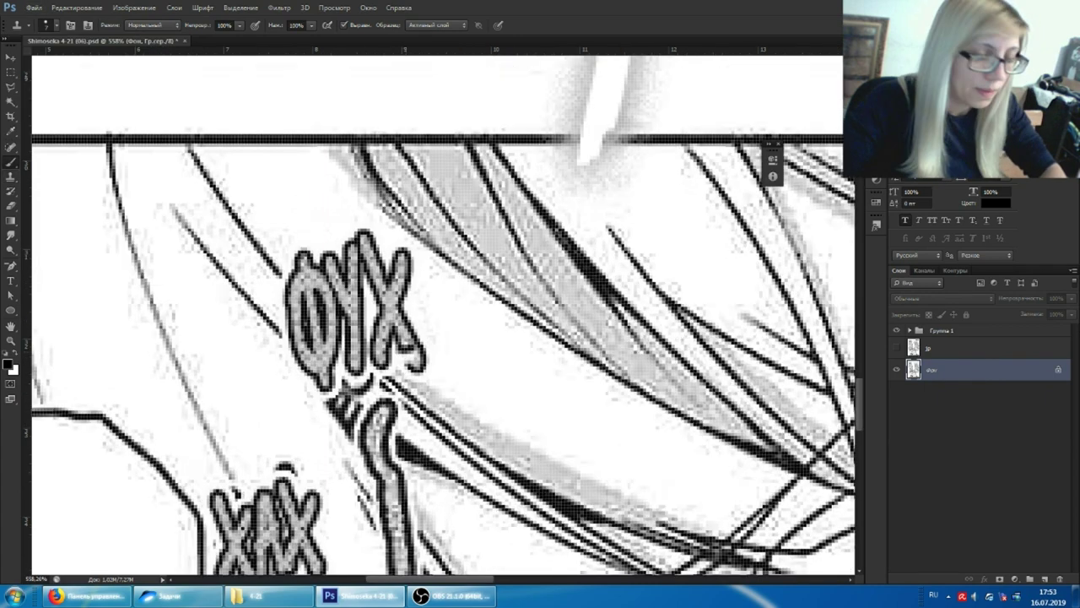
pyautogui.scroll(3, 363, 401)
pyautogui.scroll(-2, 372, 398)
pyautogui.scroll(-2, 372, 398)
pyautogui.click(84, 596)
pyautogui.click(361, 596)
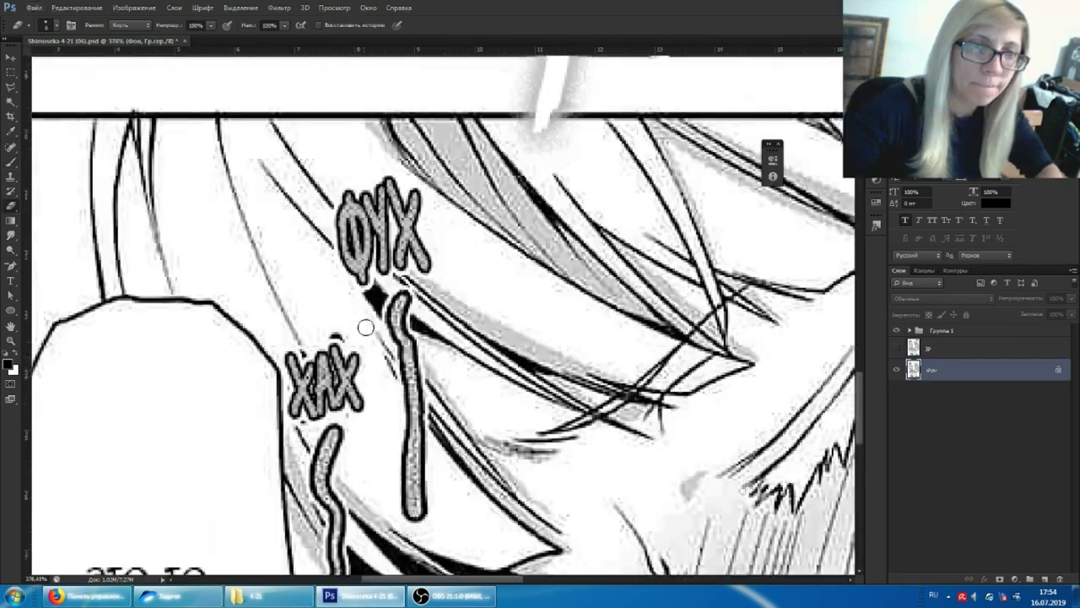
pyautogui.scroll(-4, 329, 371)
pyautogui.scroll(3, 481, 354)
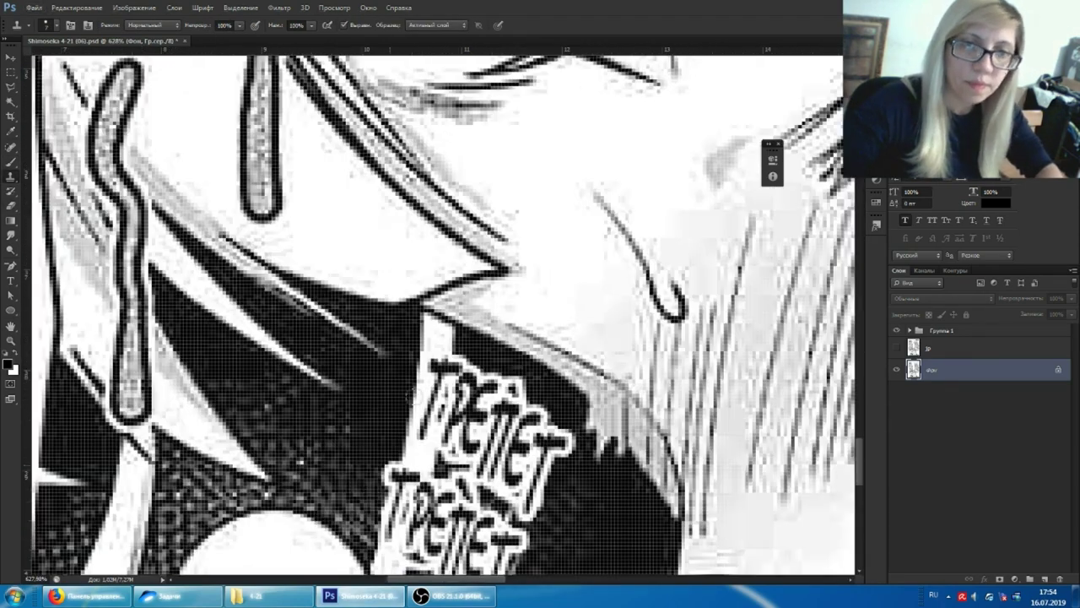
pyautogui.scroll(-2, 523, 254)
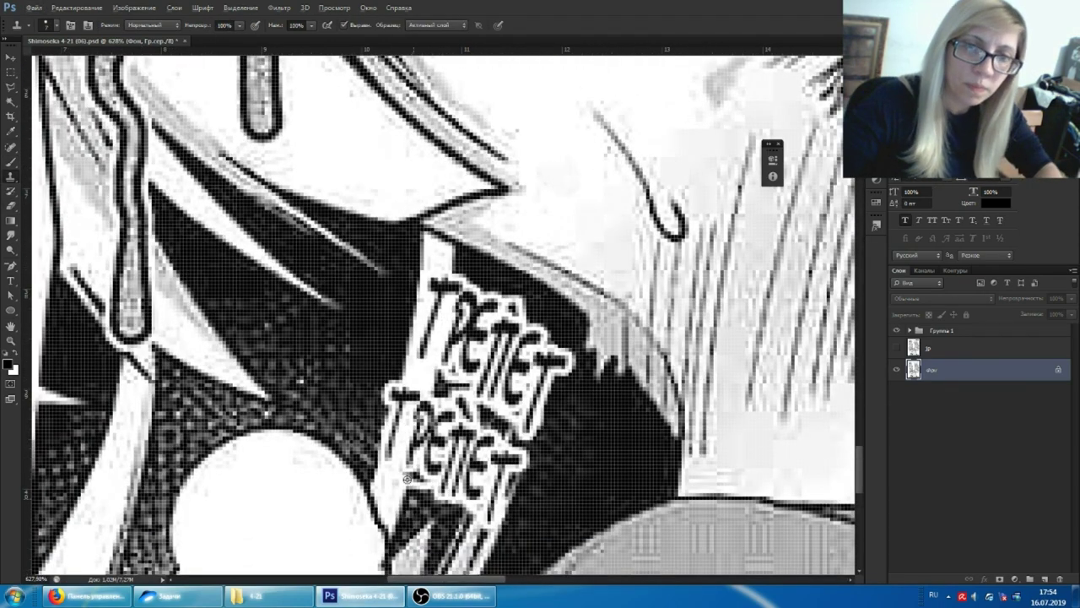
pyautogui.scroll(-1, 485, 400)
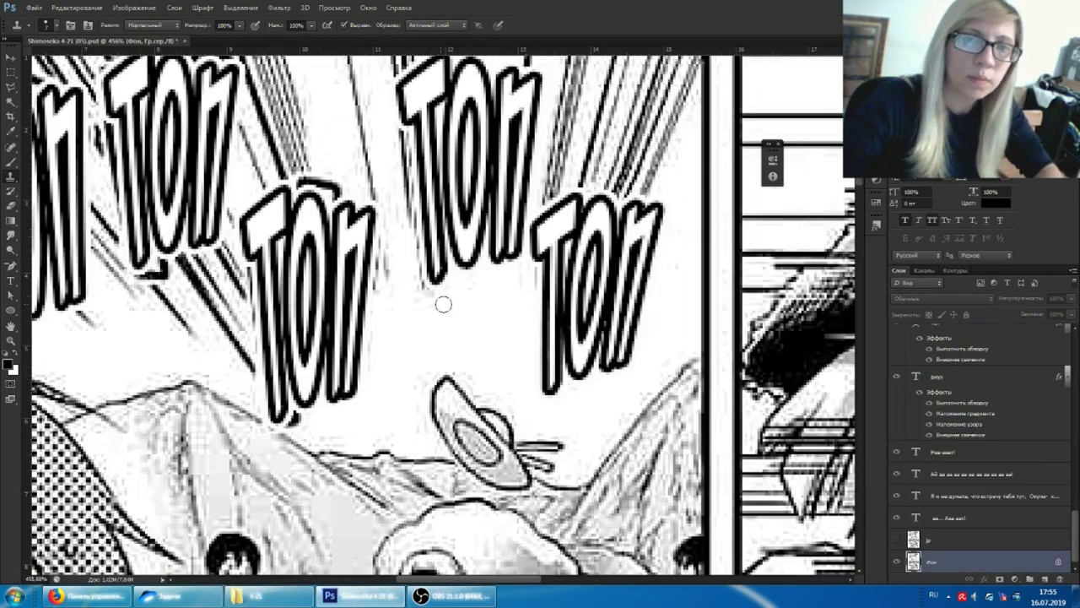
# Step: Hide the Топ lettering, clone background over the thick kana strokes, then show it again
pyautogui.scroll(2, 508, 327)
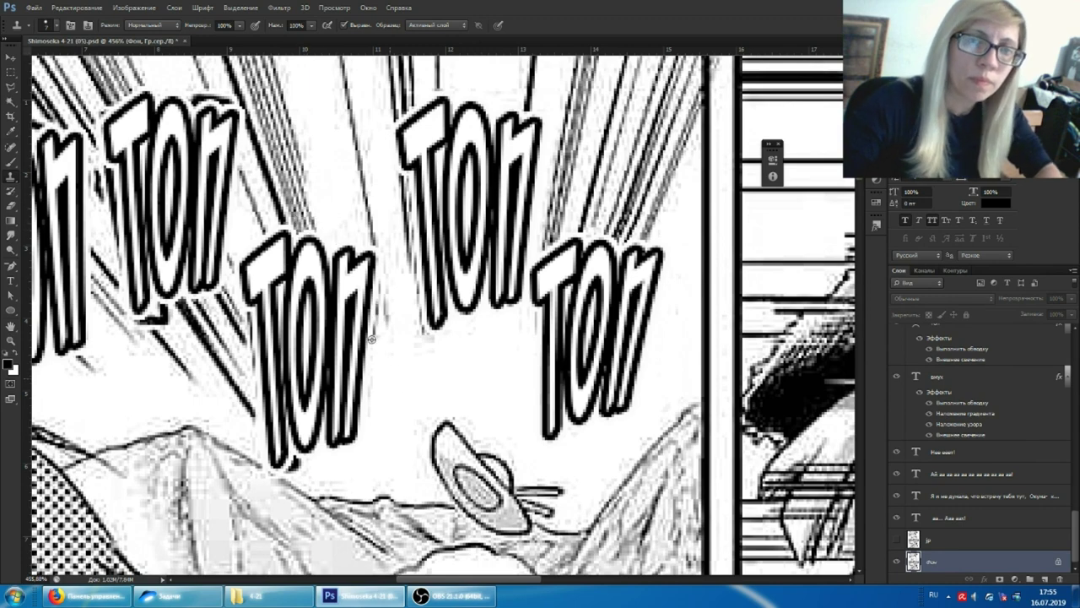
pyautogui.hscroll(-5, 439, 312)
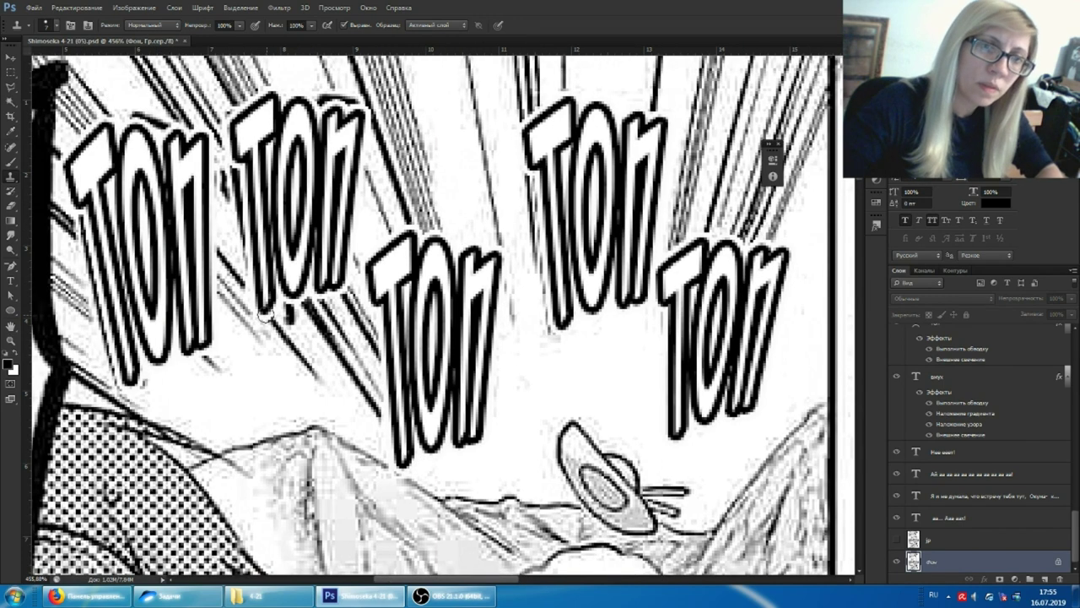
pyautogui.scroll(3, 243, 251)
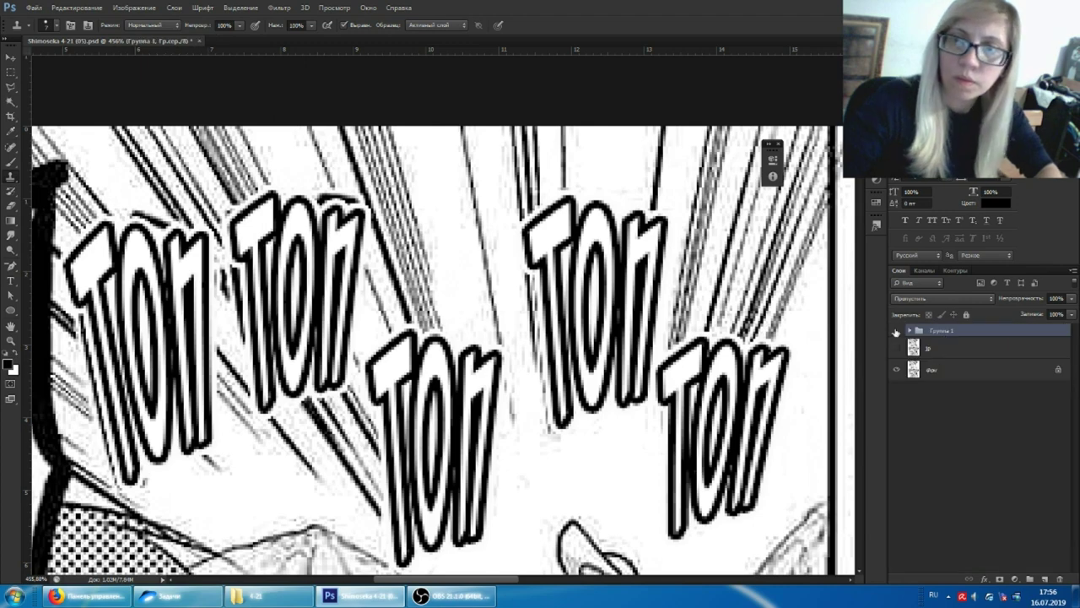
pyautogui.click(896, 330)
pyautogui.moveTo(295, 304); pyautogui.dragTo(287, 338)
pyautogui.moveTo(283, 211)
pyautogui.mouseDown()
pyautogui.moveTo(304, 338)
pyautogui.moveTo(329, 313)
pyautogui.moveTo(342, 338)
pyautogui.mouseUp()
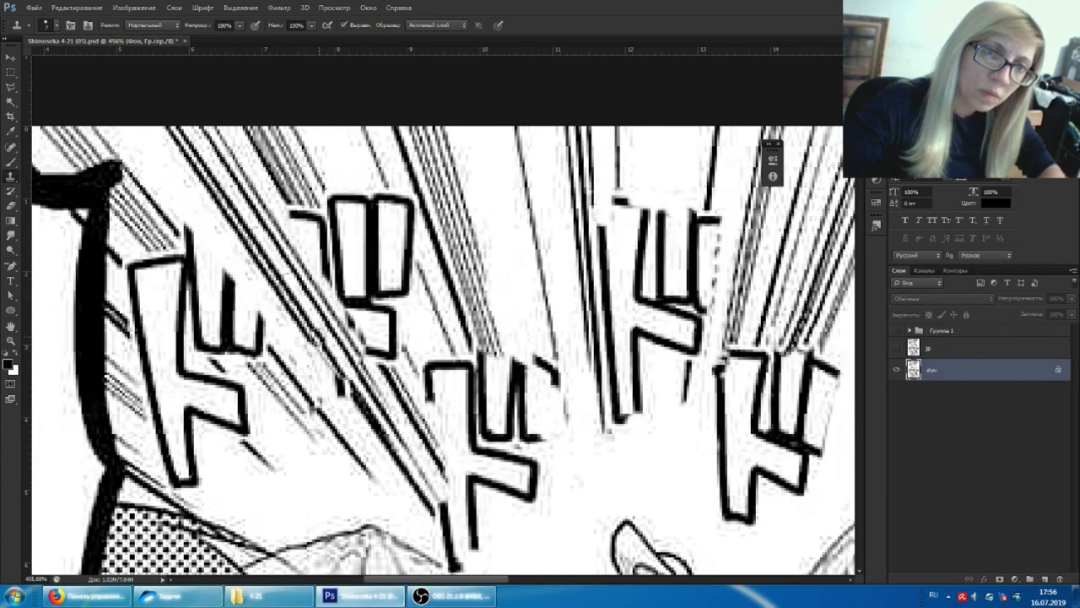
pyautogui.click(896, 330)
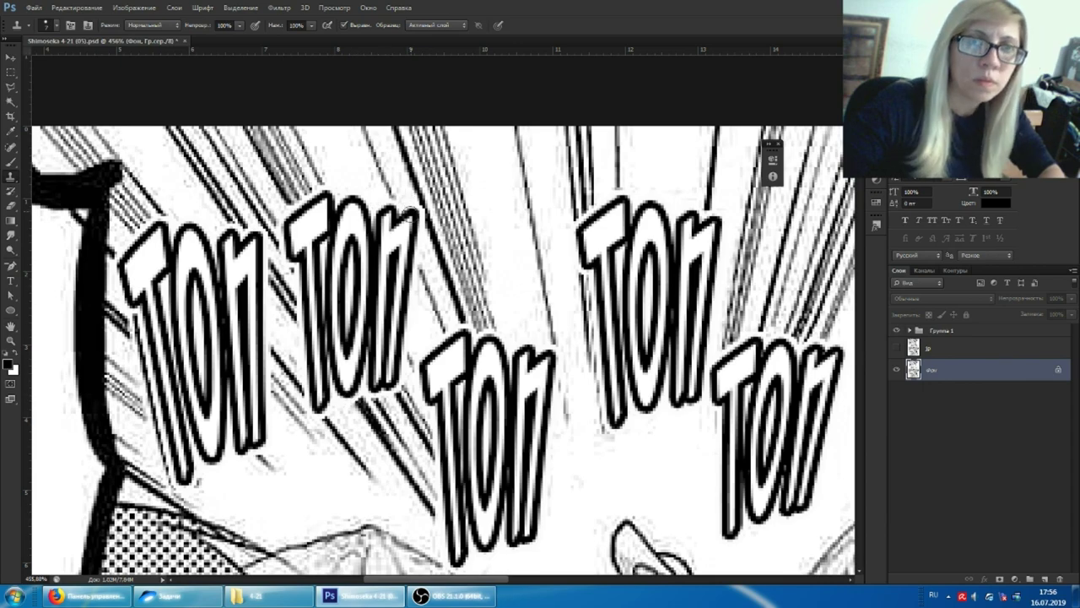
# Step: Switch to the Brush and sample the light grey background colour
pyautogui.hscroll(-2, 211, 323)
pyautogui.scroll(-3, 251, 470)
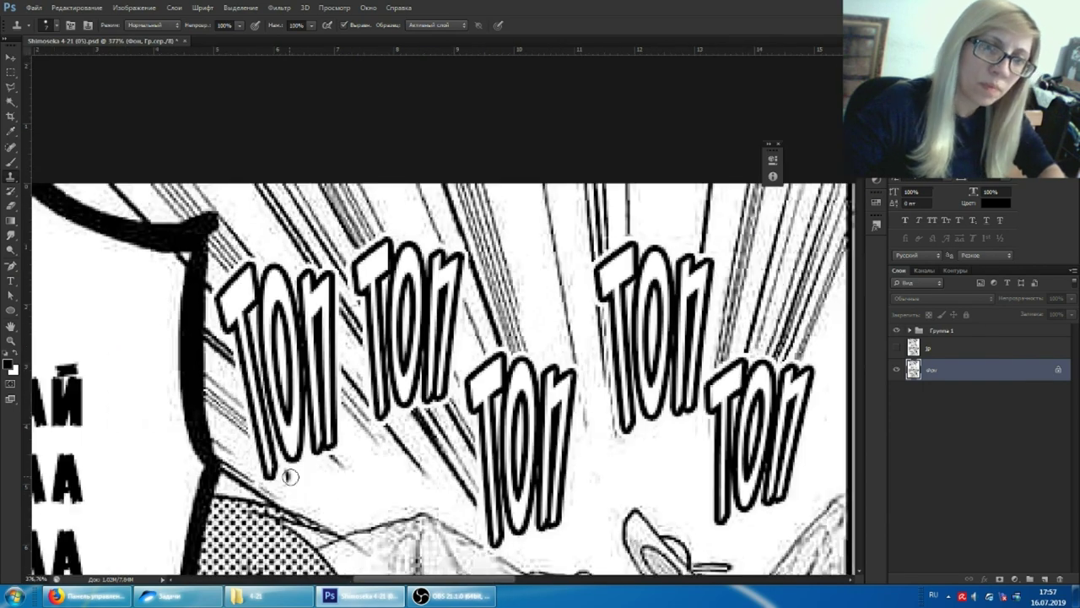
pyautogui.scroll(-3, 295, 406)
pyautogui.scroll(8, 375, 350)
pyautogui.press('b')
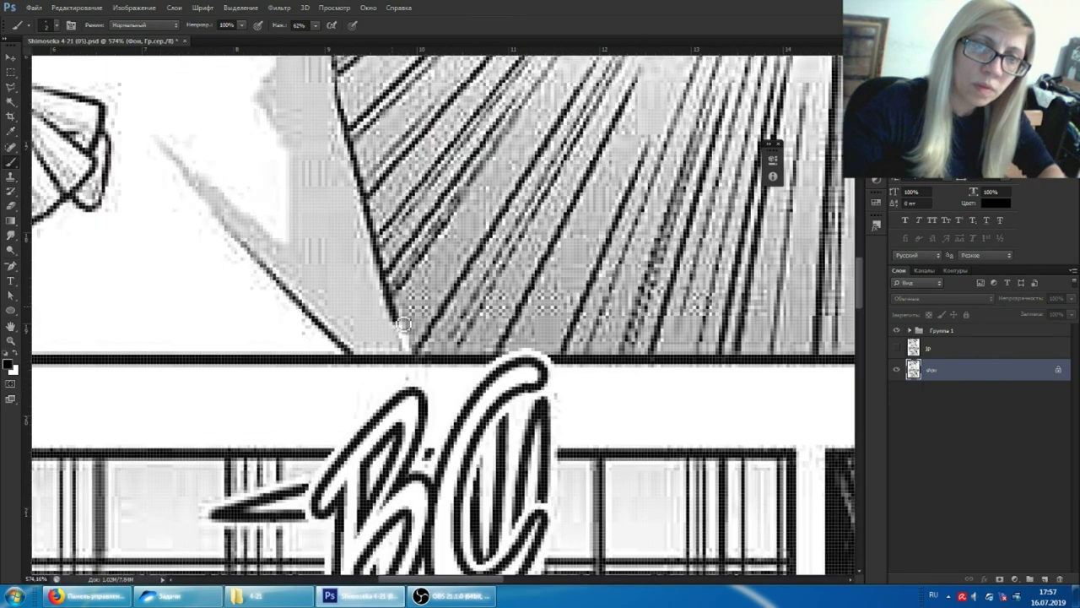
pyautogui.keyDown('alt'); pyautogui.click(393, 339); pyautogui.keyUp('alt')
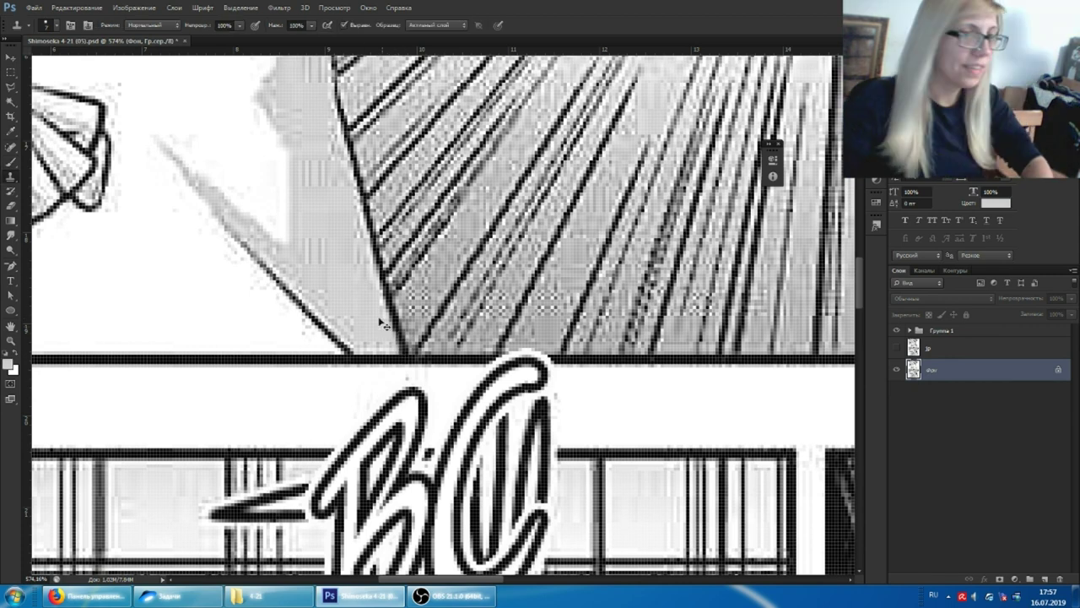
# Step: Clone background over the dark lines inside the C and under the B
pyautogui.press('s')
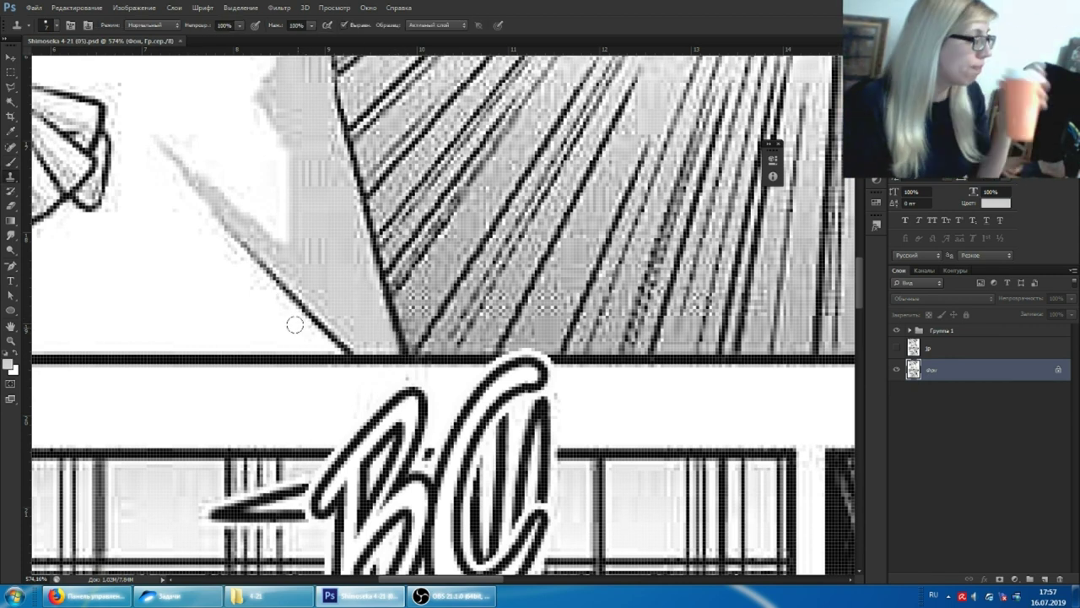
pyautogui.scroll(-1, 375, 354)
pyautogui.moveTo(553, 355); pyautogui.dragTo(489, 422)
pyautogui.scroll(-4, 564, 329)
pyautogui.moveTo(536, 325)
pyautogui.mouseDown()
pyautogui.moveTo(506, 358)
pyautogui.moveTo(475, 327)
pyautogui.mouseUp()
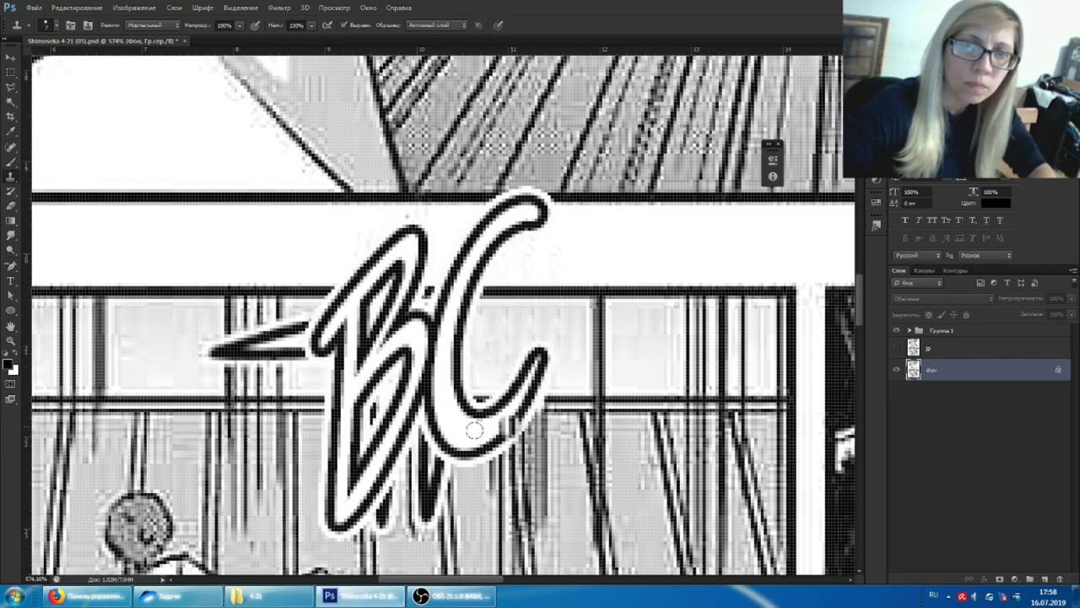
pyautogui.scroll(-5, 506, 420)
pyautogui.moveTo(448, 338)
pyautogui.mouseDown()
pyautogui.moveTo(413, 262)
pyautogui.moveTo(375, 354)
pyautogui.mouseUp()
# Step: Clone background over the remaining stray mark and the dark mark inside the O of KO
pyautogui.scroll(3, 380, 346)
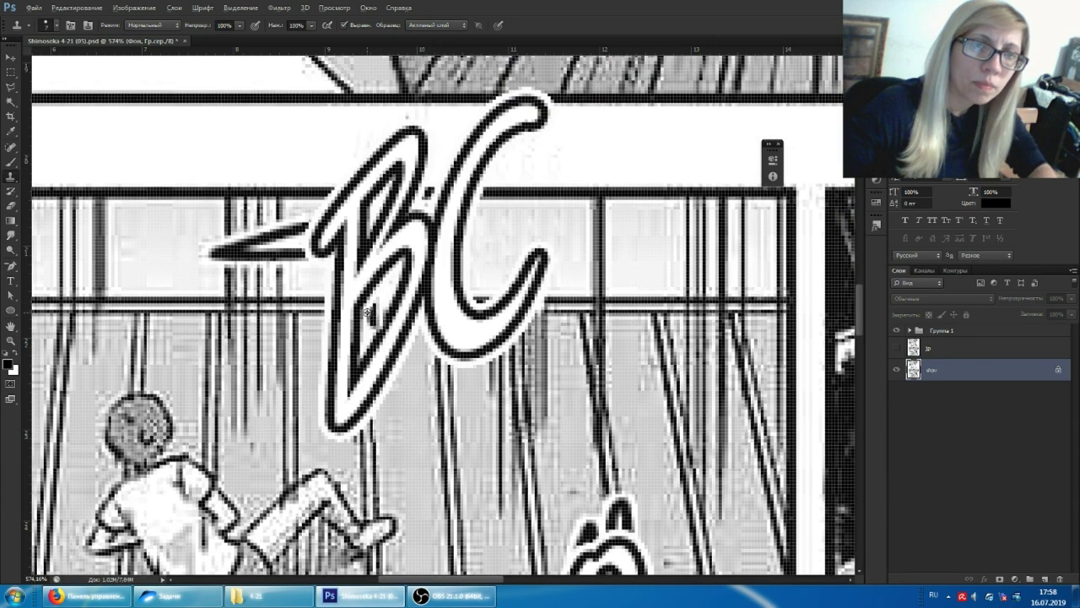
pyautogui.scroll(-1, 377, 297)
pyautogui.moveTo(304, 304)
pyautogui.mouseDown()
pyautogui.moveTo(211, 308)
pyautogui.moveTo(329, 325)
pyautogui.mouseUp()
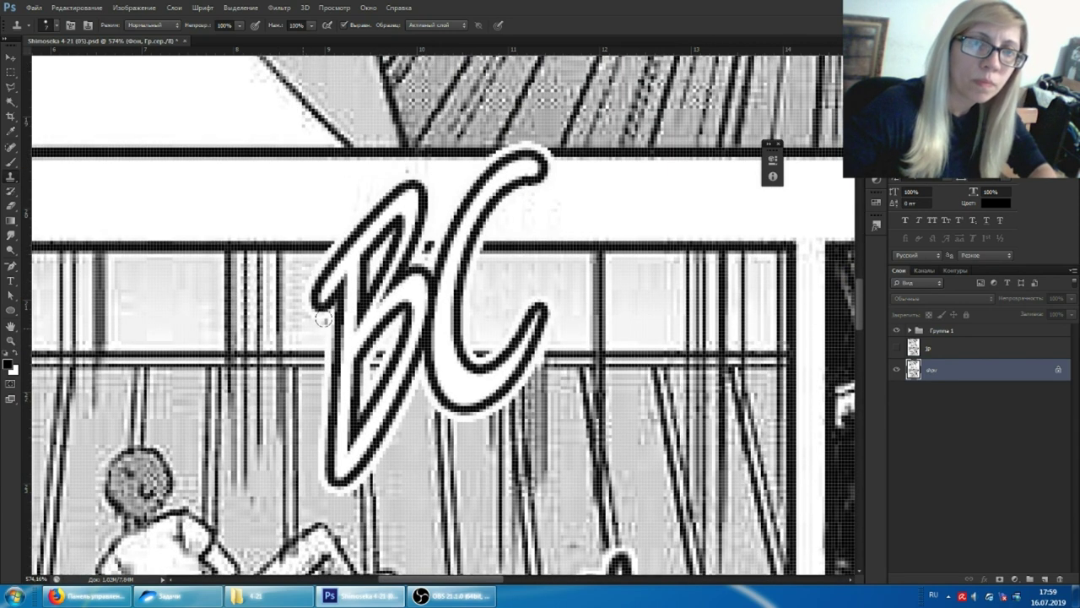
pyautogui.scroll(-3, 506, 329)
pyautogui.scroll(1, 514, 327)
pyautogui.scroll(-2, 521, 386)
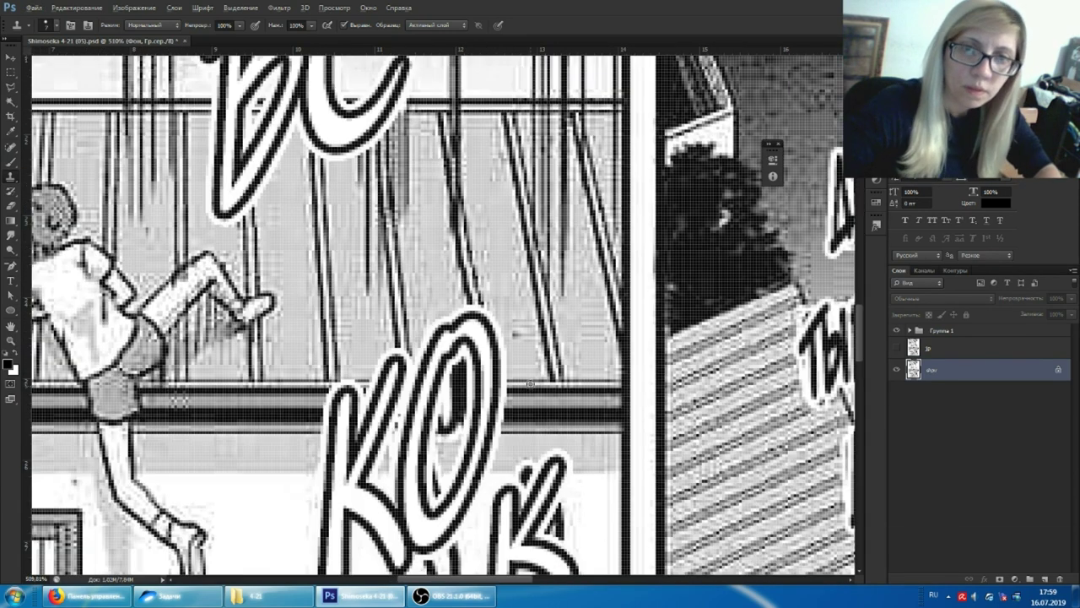
pyautogui.moveTo(459, 371); pyautogui.dragTo(448, 410)
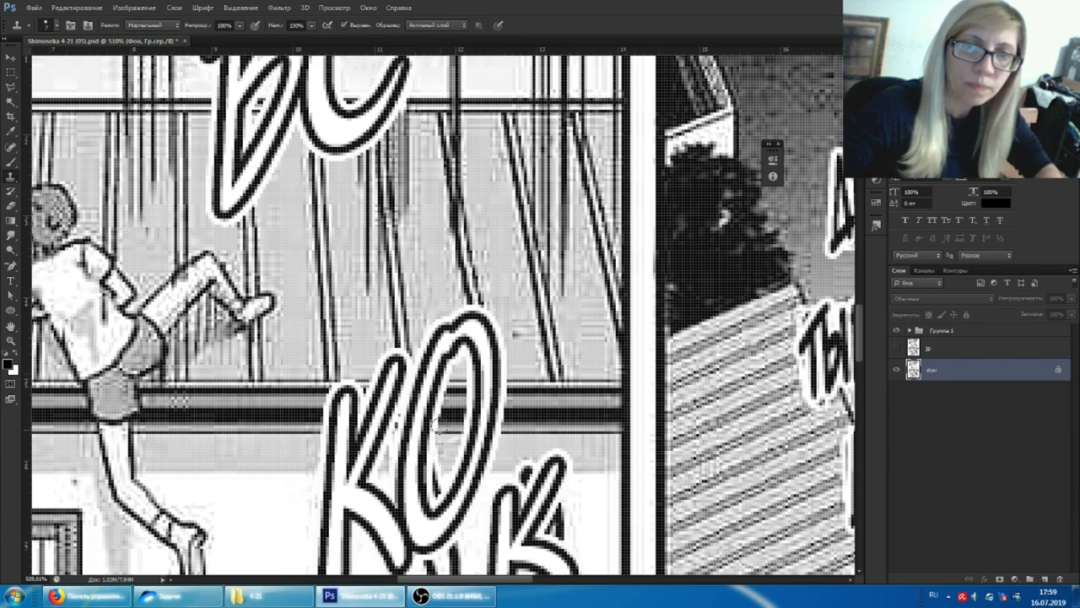
pyautogui.scroll(-3, 439, 428)
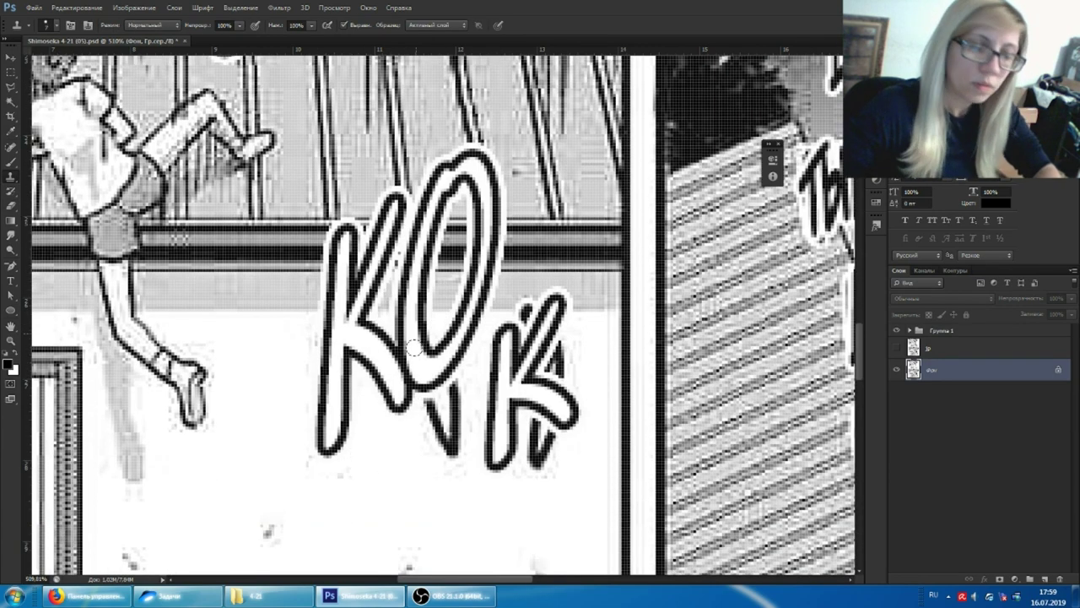
# Step: Switch to the Eraser and briefly check the YouTube live dashboard
pyautogui.press('e')
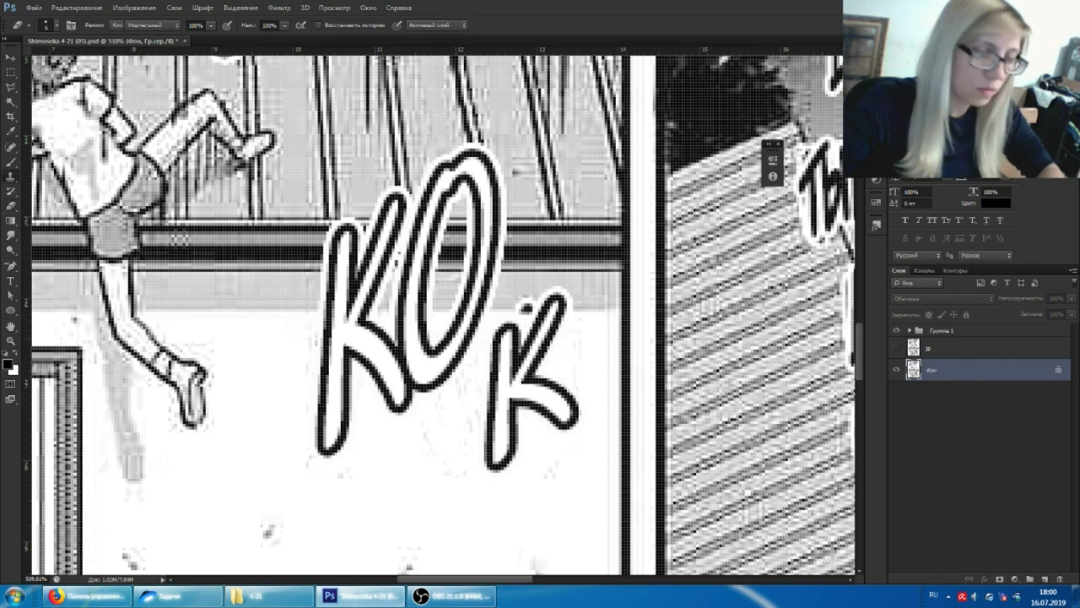
pyautogui.scroll(-3, 530, 321)
pyautogui.hotkey('alt', 'Tab')
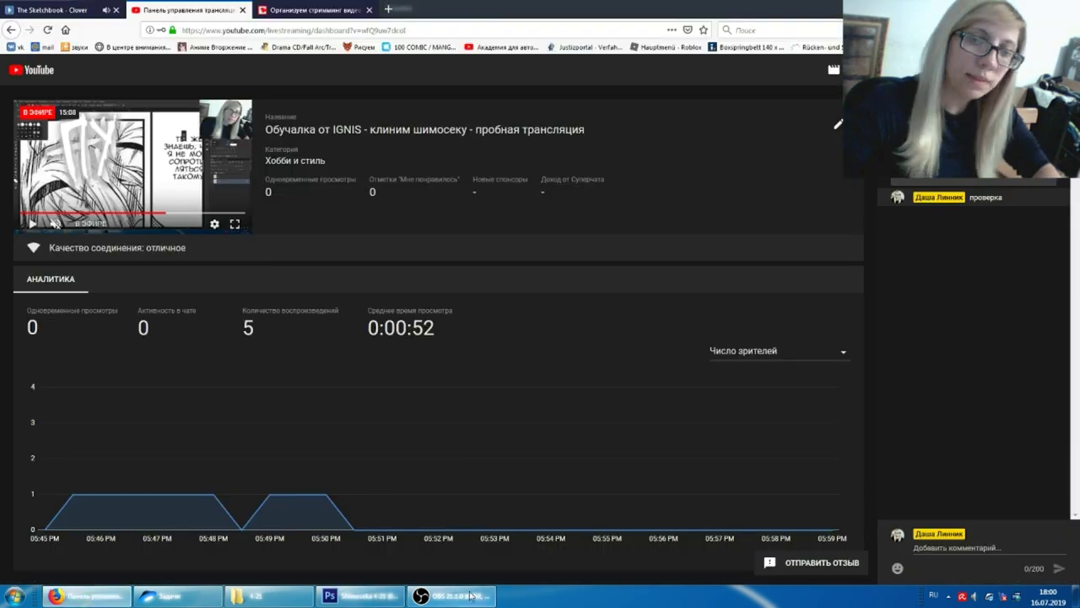
pyautogui.click(361, 596)
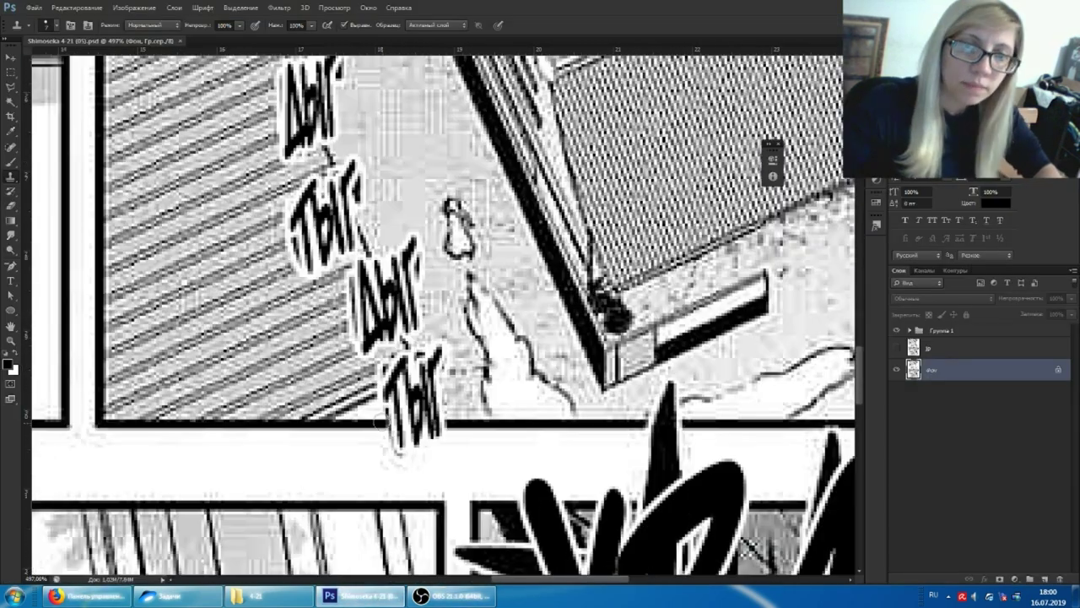
pyautogui.scroll(1, 460, 502)
pyautogui.scroll(2, 460, 501)
pyautogui.scroll(2, 460, 501)
pyautogui.hotkey('alt', 'Tab')
pyautogui.hotkey('alt', 'Tab')
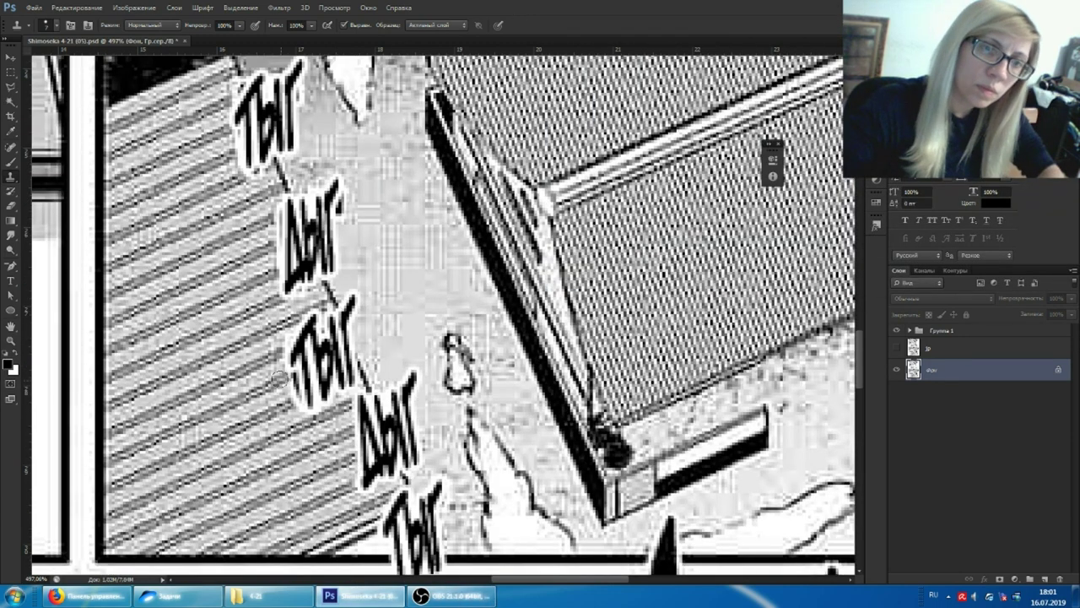
pyautogui.scroll(1, 292, 333)
pyautogui.scroll(1, 253, 253)
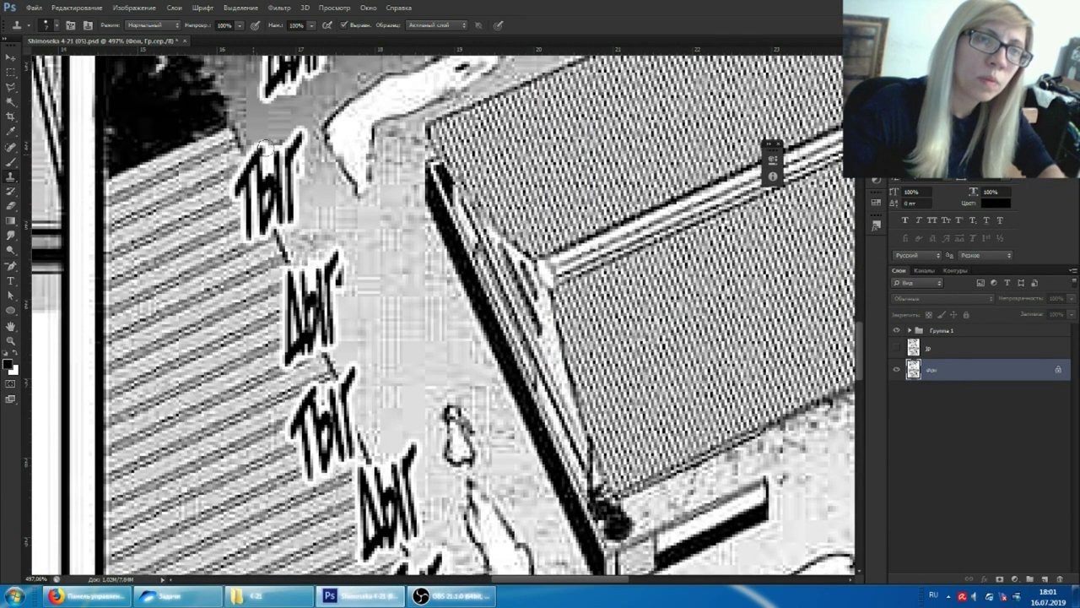
pyautogui.scroll(2, 338, 244)
pyautogui.scroll(2, 337, 245)
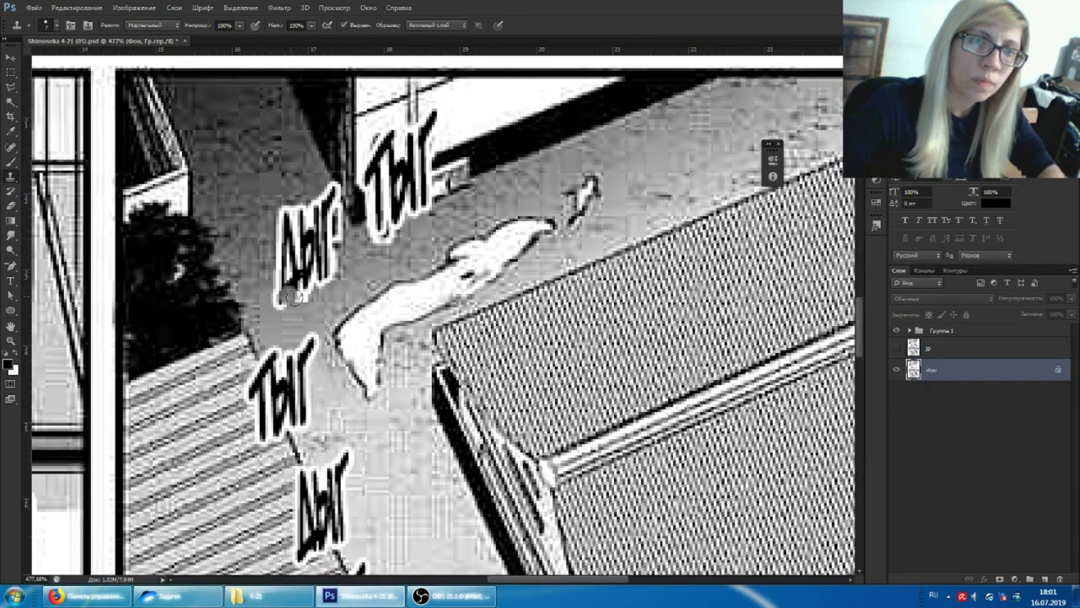
pyautogui.scroll(1, 336, 216)
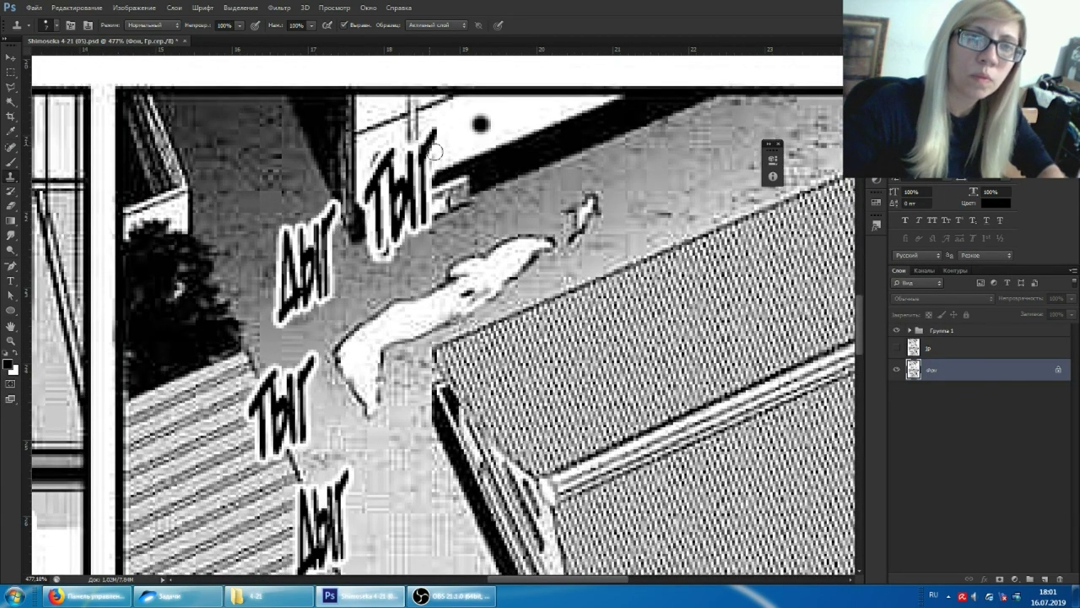
pyautogui.scroll(-3, 384, 189)
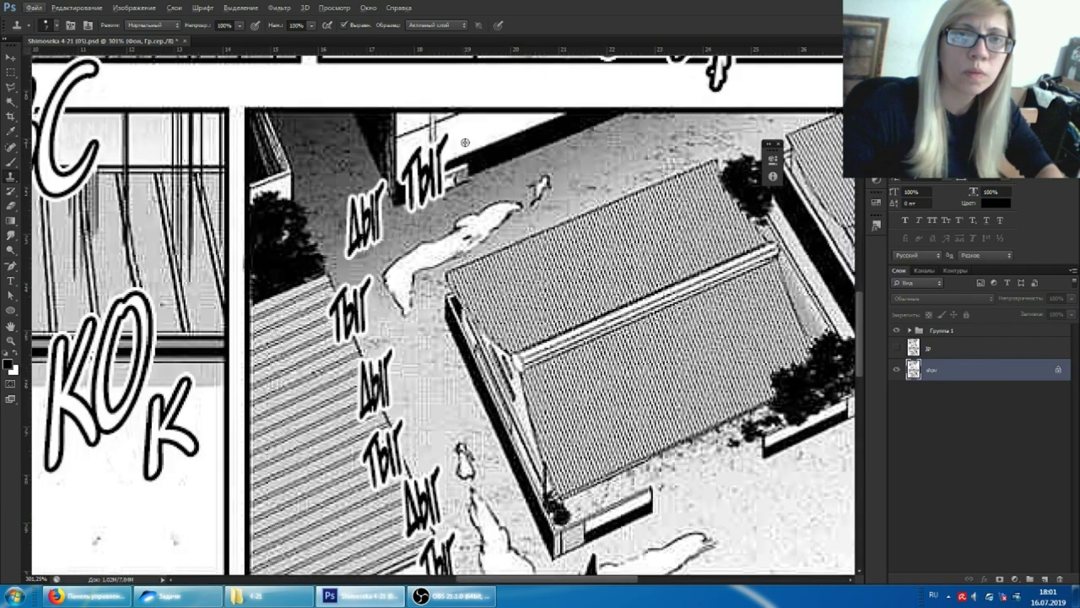
pyautogui.scroll(-3, 421, 211)
pyautogui.scroll(3, 472, 228)
pyautogui.scroll(2, 529, 237)
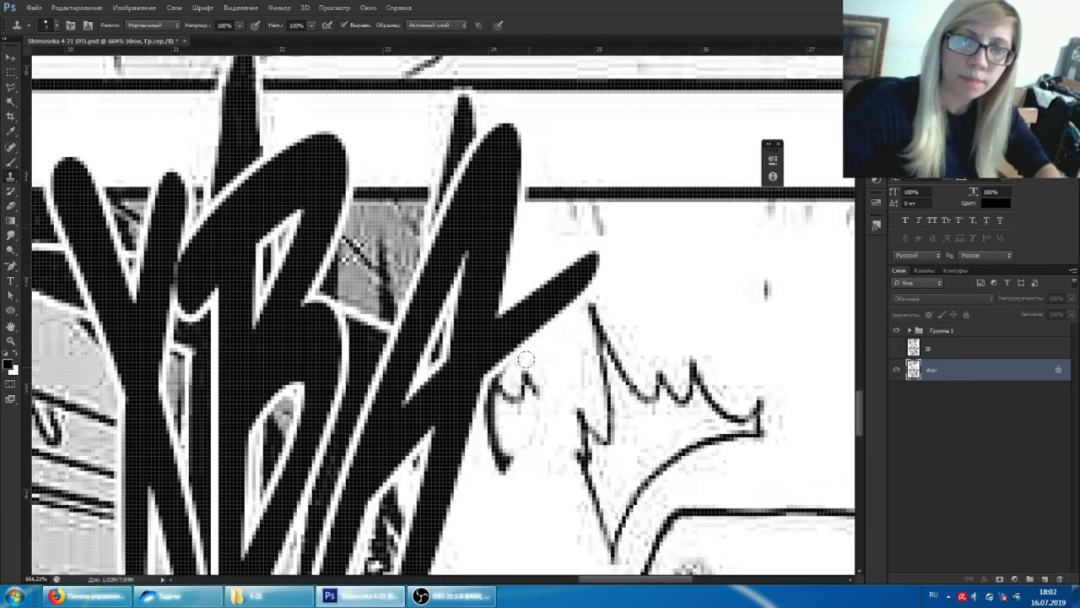
# Step: Clone grey tone over the dark diagonal lines behind the УБА lettering
pyautogui.scroll(-1, 506, 338)
pyautogui.scroll(-3, 498, 433)
pyautogui.press('e')
pyautogui.press('s')
pyautogui.scroll(1, 470, 268)
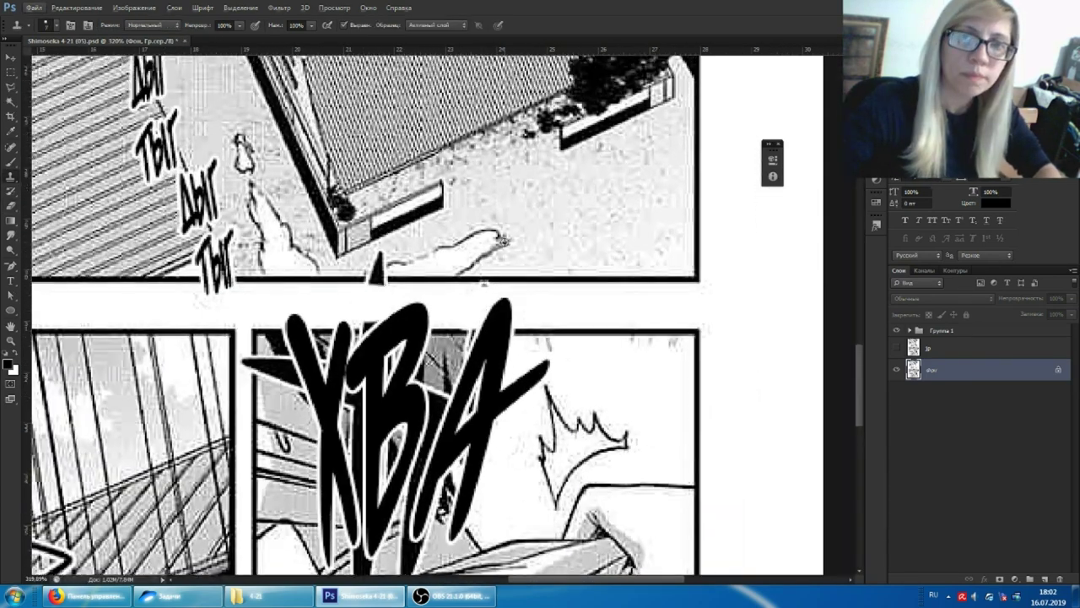
pyautogui.scroll(1, 483, 301)
pyautogui.scroll(-1, 314, 246)
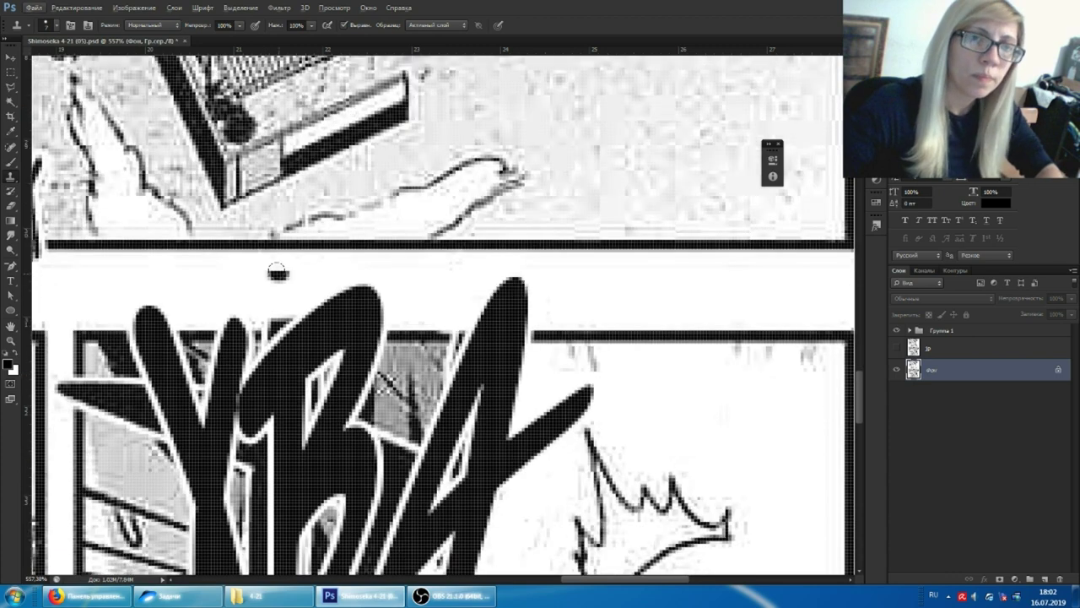
pyautogui.hscroll(-1, 287, 247)
pyautogui.scroll(-2, 253, 249)
pyautogui.hscroll(-1, 254, 249)
pyautogui.moveTo(221, 245); pyautogui.dragTo(253, 279)
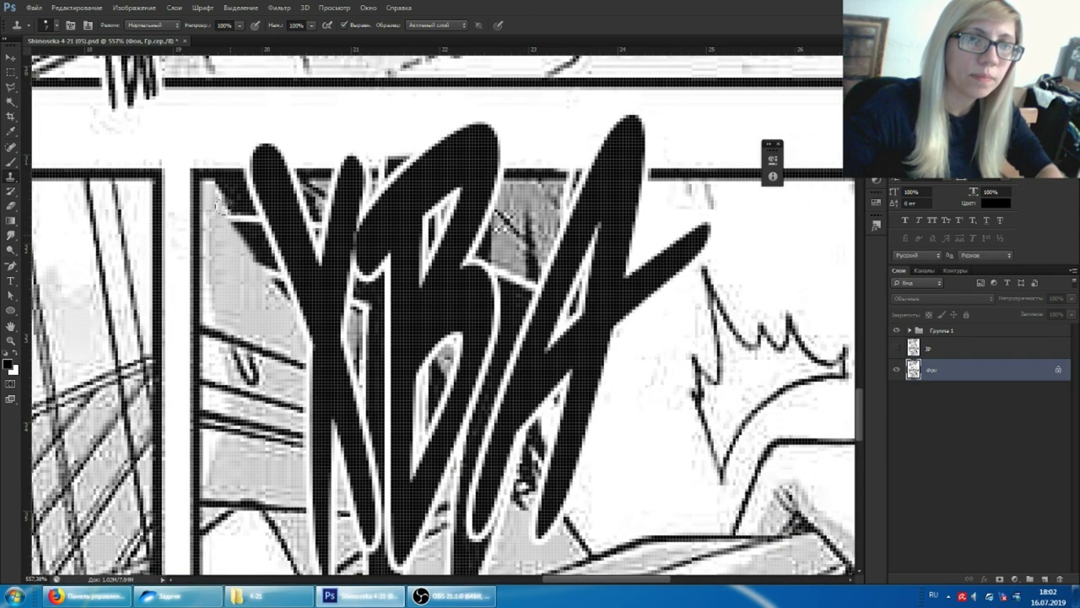
pyautogui.moveTo(245, 223); pyautogui.dragTo(263, 252)
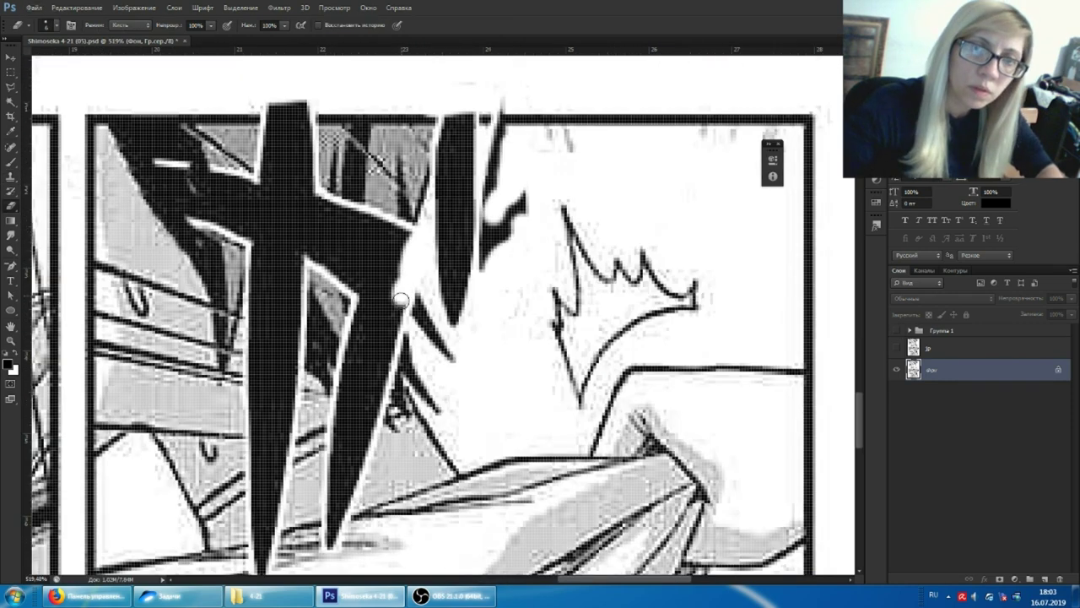
# Step: Erase the black ink shapes behind the lettering to white
pyautogui.moveTo(401, 300)
pyautogui.mouseDown()
pyautogui.moveTo(447, 220)
pyautogui.moveTo(452, 321)
pyautogui.mouseUp()
pyautogui.moveTo(507, 211); pyautogui.dragTo(456, 143)
pyautogui.moveTo(447, 286); pyautogui.dragTo(484, 149)
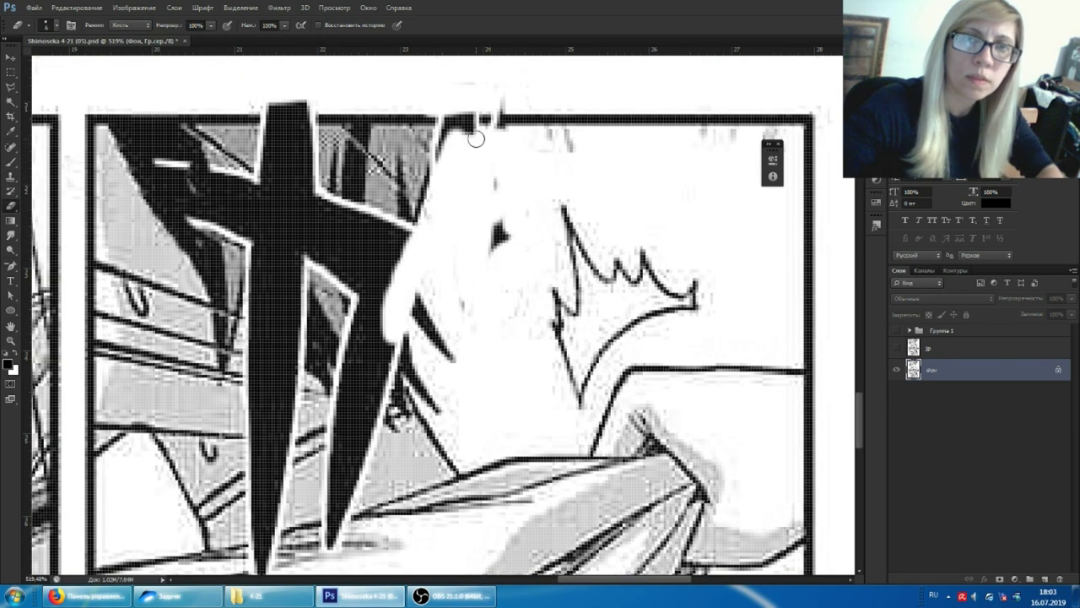
# Step: Erase leftover black marks to white, then clone grey tone over the black ink
pyautogui.moveTo(498, 227); pyautogui.dragTo(502, 252)
pyautogui.moveTo(455, 131); pyautogui.dragTo(476, 129)
pyautogui.press('s')
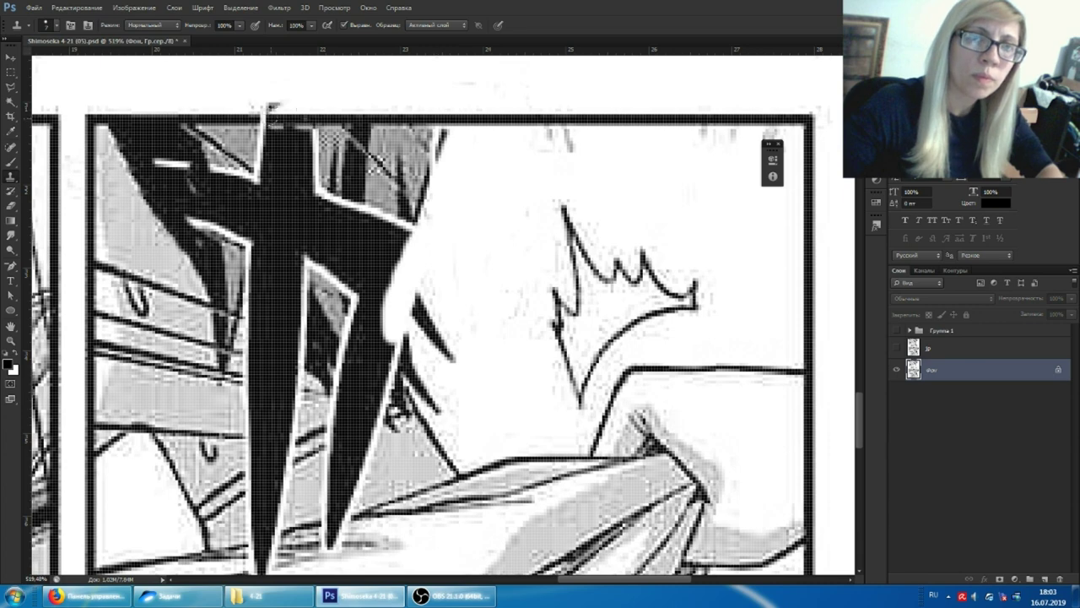
pyautogui.scroll(2, 281, 111)
pyautogui.scroll(1, 253, 206)
pyautogui.moveTo(274, 221)
pyautogui.mouseDown()
pyautogui.moveTo(270, 194)
pyautogui.moveTo(287, 244)
pyautogui.moveTo(224, 241)
pyautogui.mouseUp()
pyautogui.moveTo(247, 291); pyautogui.dragTo(253, 372)
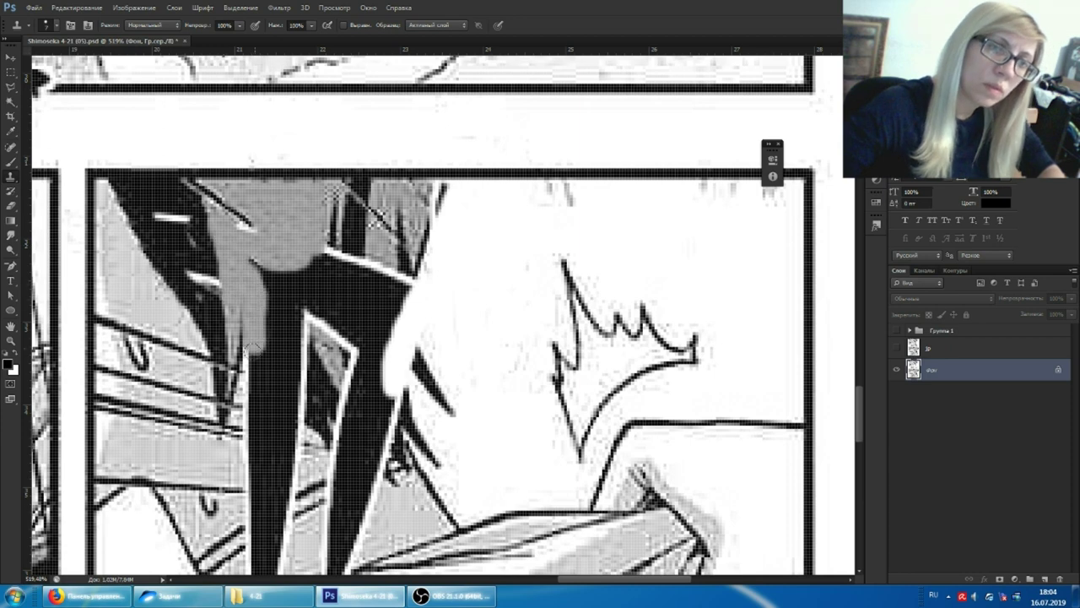
pyautogui.scroll(-1, 253, 371)
pyautogui.moveTo(278, 329); pyautogui.dragTo(266, 245)
# Step: Cover the lower black spike with cloned grey tone
pyautogui.moveTo(270, 282)
pyautogui.mouseDown()
pyautogui.moveTo(270, 253)
pyautogui.moveTo(295, 228)
pyautogui.moveTo(338, 253)
pyautogui.moveTo(325, 207)
pyautogui.moveTo(388, 253)
pyautogui.moveTo(358, 354)
pyautogui.moveTo(372, 371)
pyautogui.mouseUp()
pyautogui.scroll(-1, 398, 432)
pyautogui.moveTo(371, 447)
pyautogui.mouseDown()
pyautogui.moveTo(324, 493)
pyautogui.moveTo(354, 397)
pyautogui.moveTo(371, 388)
pyautogui.mouseUp()
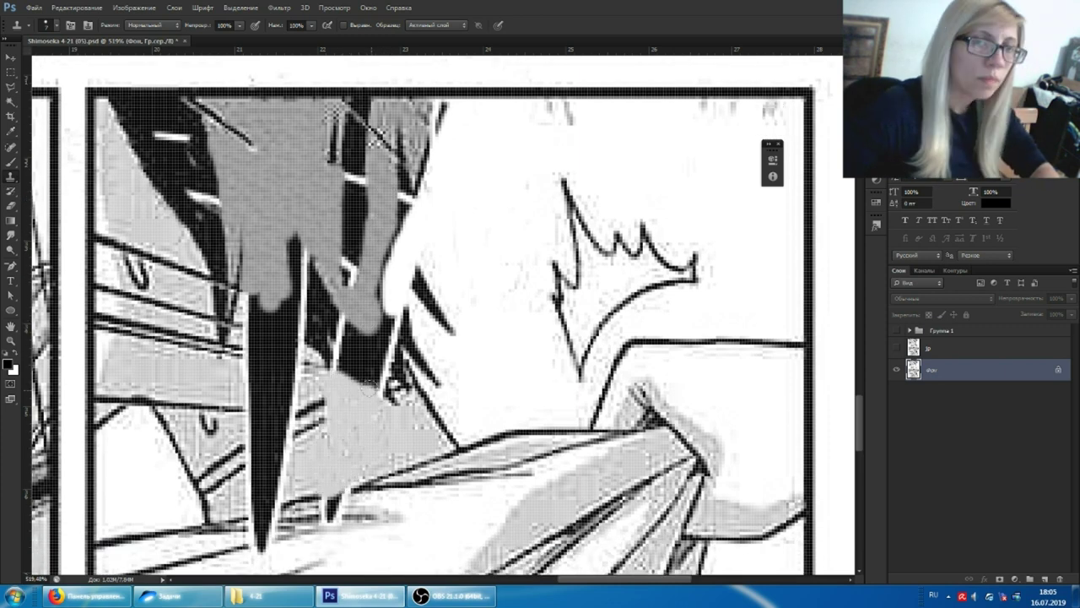
pyautogui.moveTo(270, 354); pyautogui.dragTo(261, 514)
pyautogui.moveTo(279, 324)
pyautogui.mouseDown()
pyautogui.moveTo(281, 335)
pyautogui.moveTo(257, 337)
pyautogui.moveTo(282, 307)
pyautogui.mouseUp()
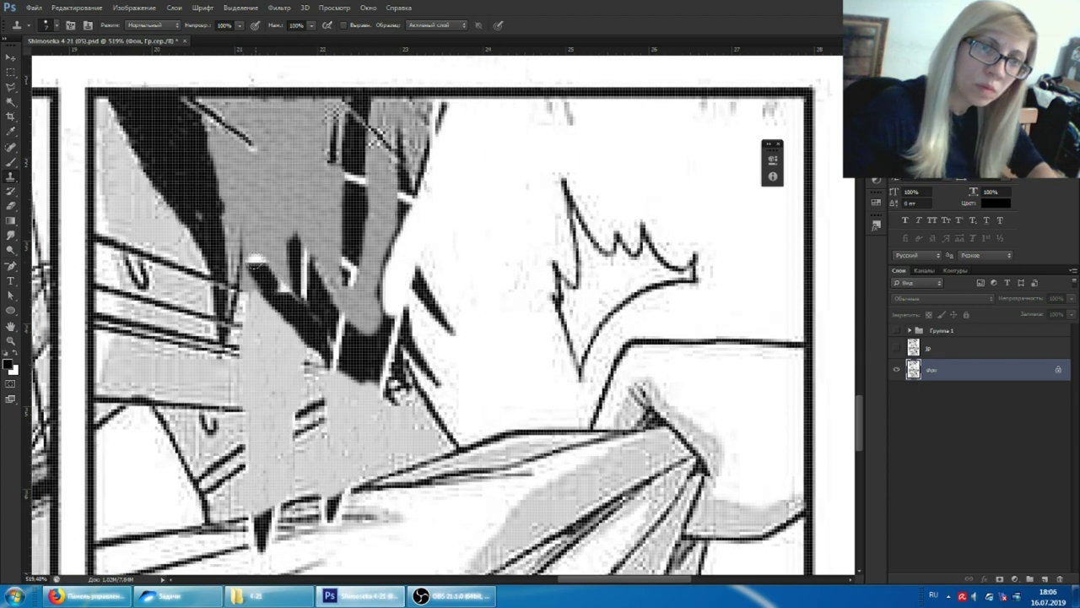
# Step: Pick a brush preset and paint a dark diagonal hair stroke
pyautogui.press('b')
pyautogui.click(47, 25)
pyautogui.click(204, 151)
pyautogui.moveTo(204, 150)
pyautogui.mouseDown()
pyautogui.moveTo(287, 329)
pyautogui.moveTo(249, 173)
pyautogui.moveTo(308, 316)
pyautogui.moveTo(350, 206)
pyautogui.moveTo(357, 222)
pyautogui.moveTo(405, 207)
pyautogui.moveTo(401, 221)
pyautogui.mouseUp()
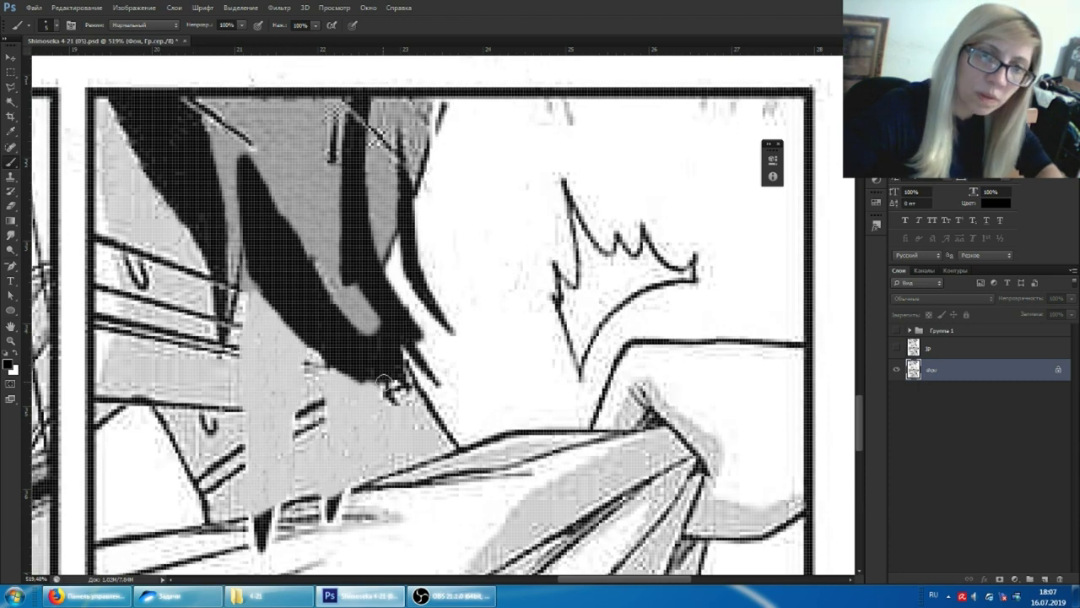
# Step: Show the hidden Группа 1 lettering group again
pyautogui.scroll(-2, 342, 364)
pyautogui.scroll(1, 343, 365)
pyautogui.click(896, 329)
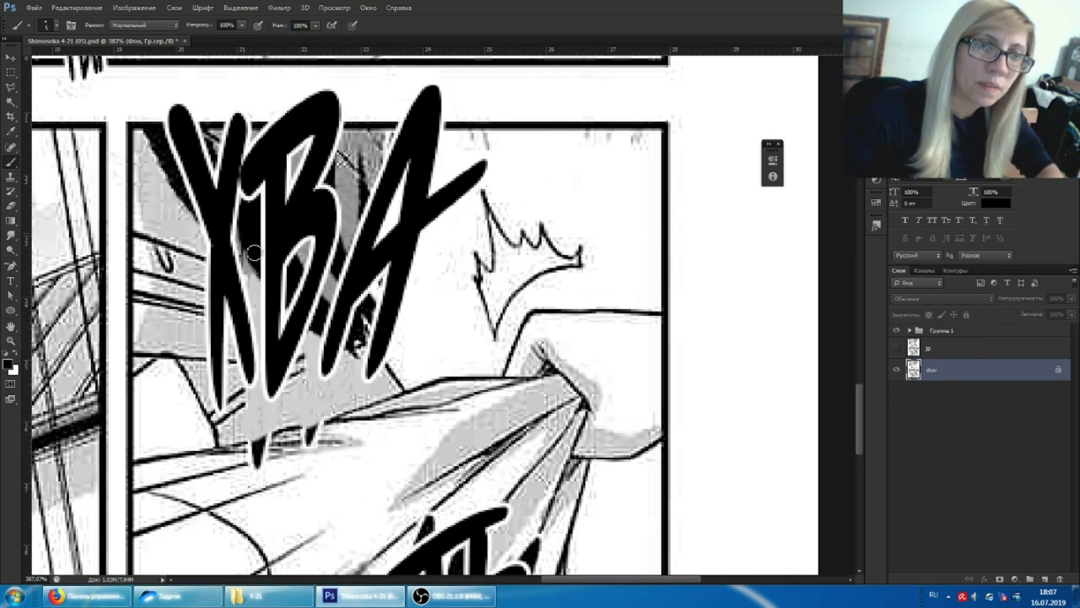
pyautogui.scroll(-1, 250, 245)
pyautogui.press('s')
pyautogui.scroll(2, 236, 317)
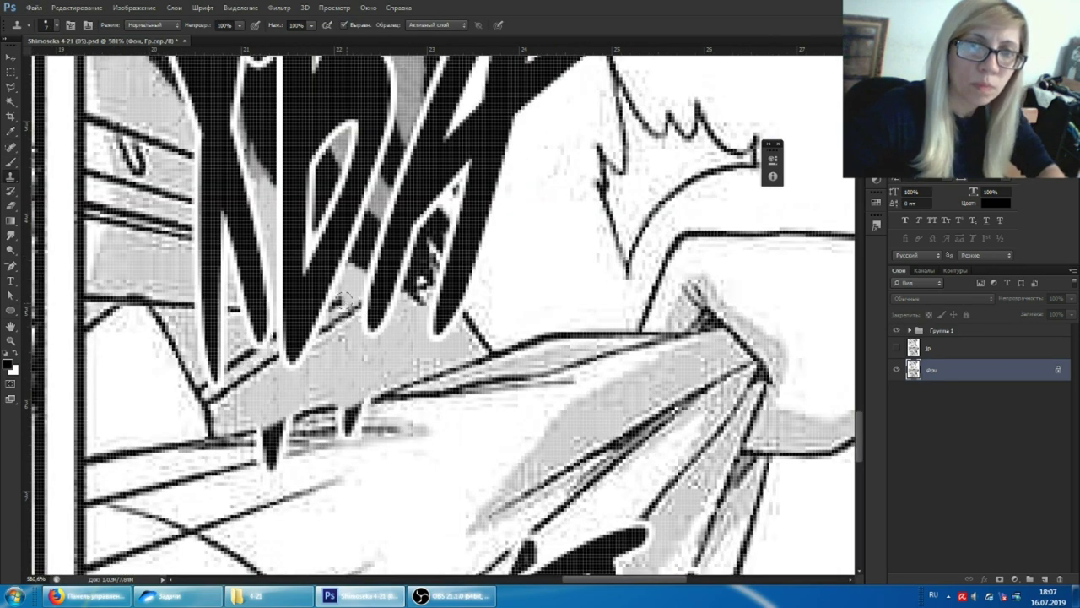
pyautogui.scroll(-1, 351, 361)
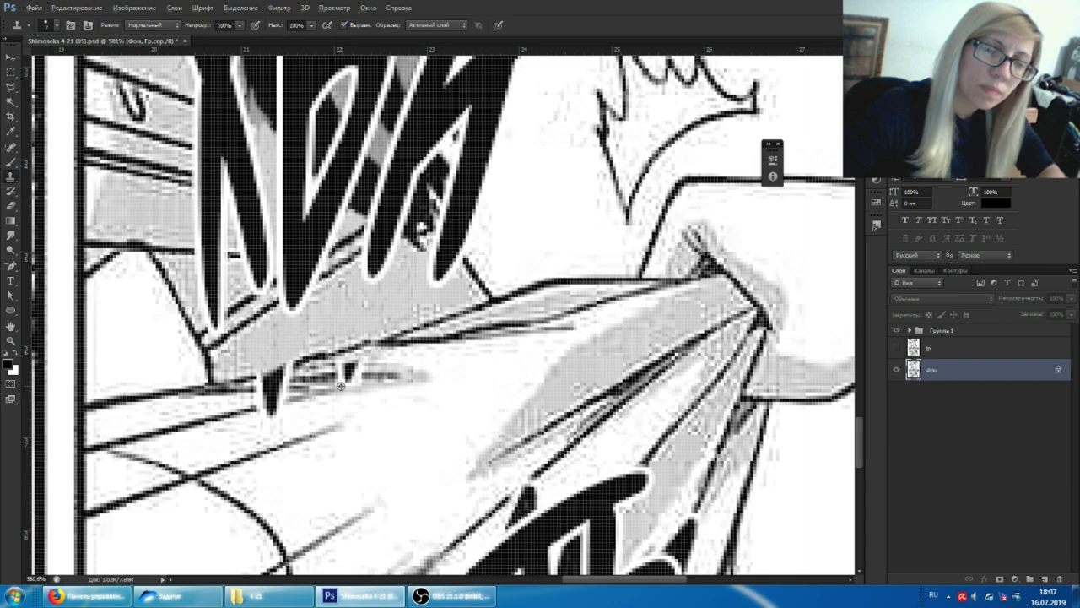
# Step: Paint small dark strokes beneath the УБА lettering with an adjusted brush
pyautogui.press('b')
pyautogui.rightClick(278, 376)
pyautogui.moveTo(303, 384); pyautogui.dragTo(258, 386)
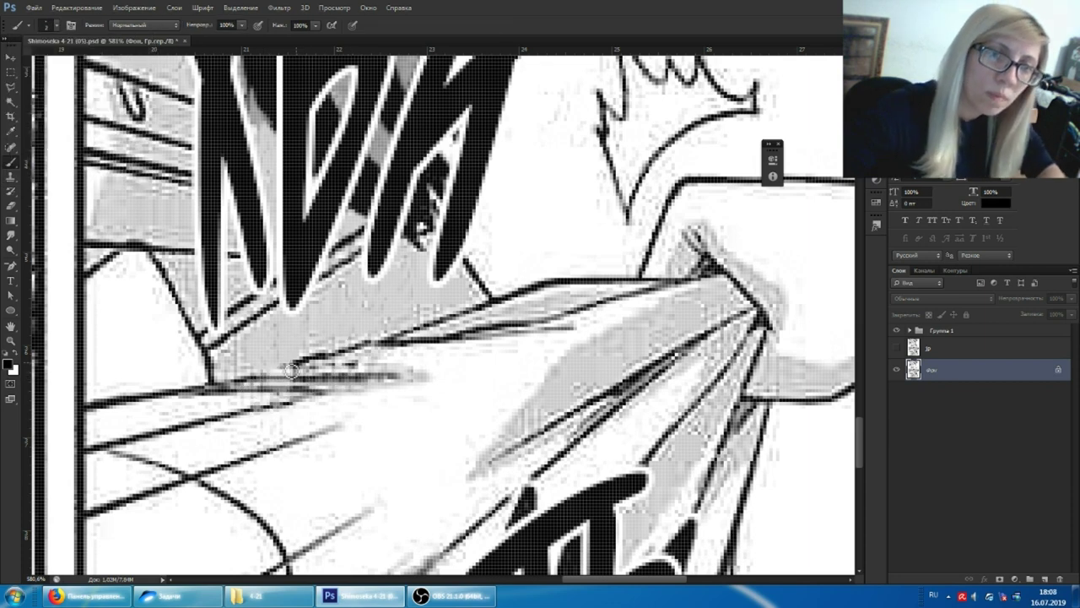
pyautogui.scroll(-2, 298, 384)
# Step: Clone lighter tone along the Т's lower left edge, then switch to VK and pause the song
pyautogui.press('r')
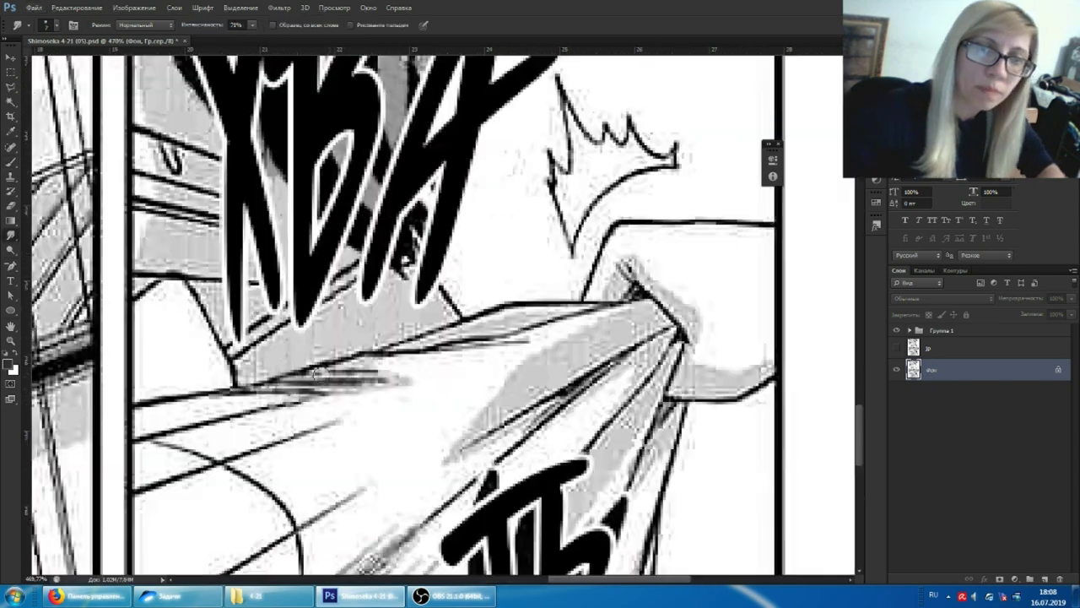
pyautogui.scroll(-3, 402, 340)
pyautogui.scroll(3, 402, 340)
pyautogui.scroll(1, 390, 290)
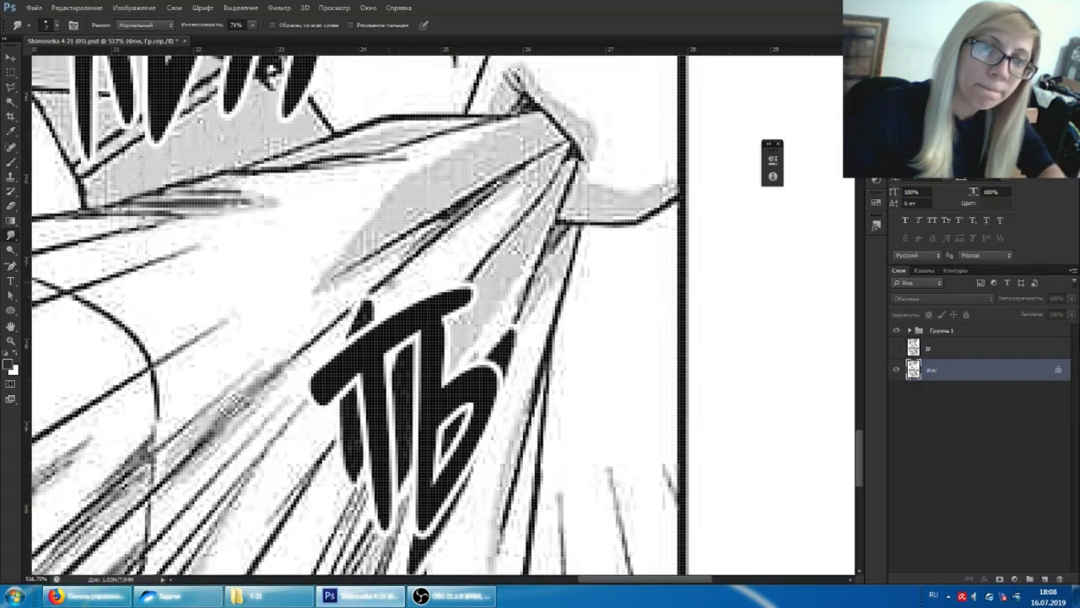
pyautogui.press('s')
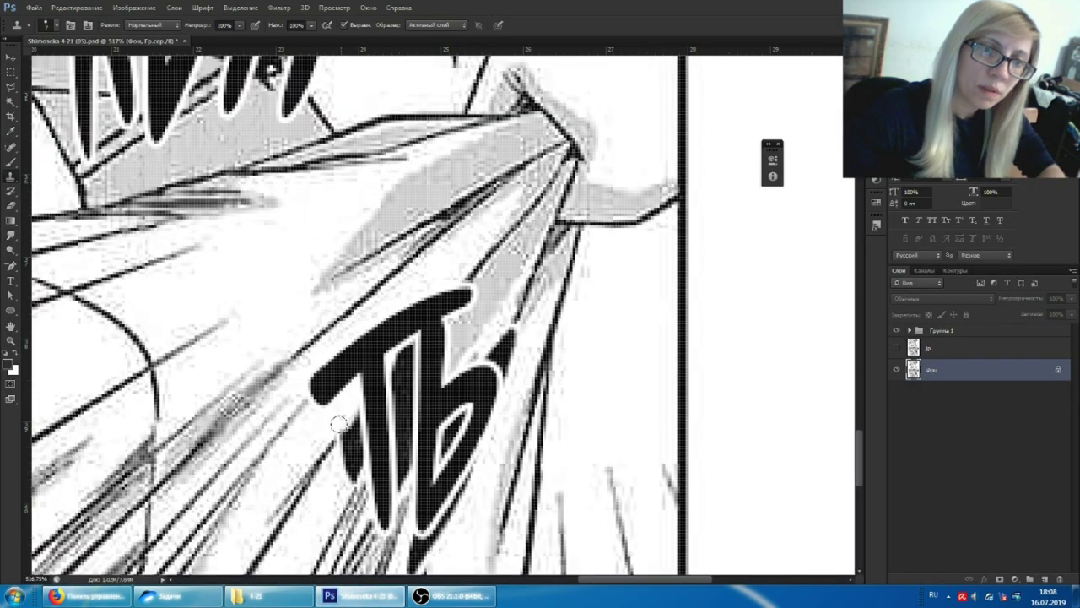
pyautogui.moveTo(336, 460); pyautogui.dragTo(361, 434)
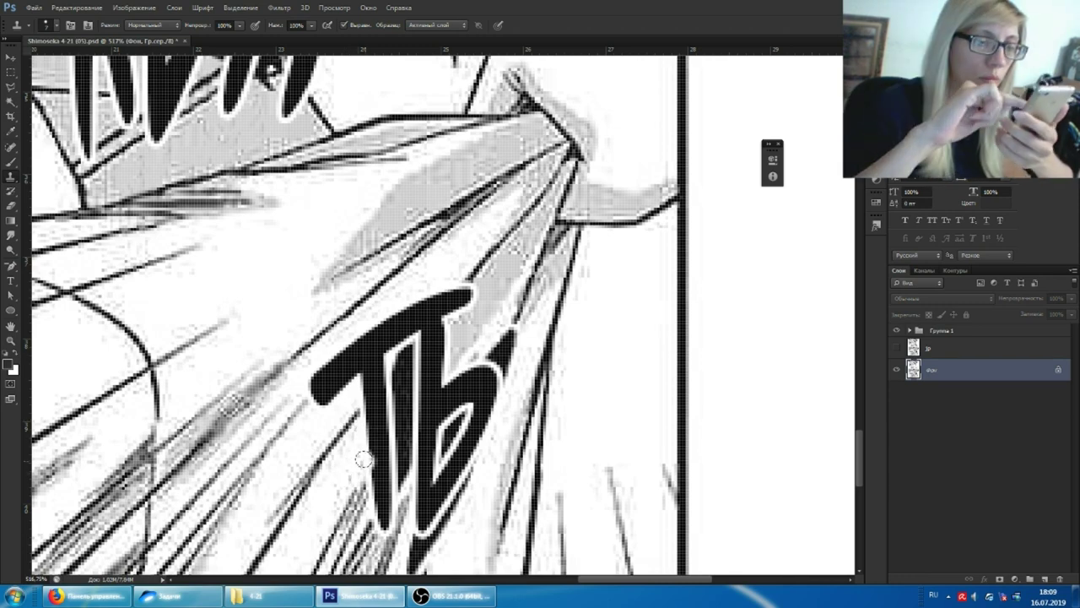
pyautogui.hotkey('alt', 'Tab')
pyautogui.press('XF86AudioPlay')
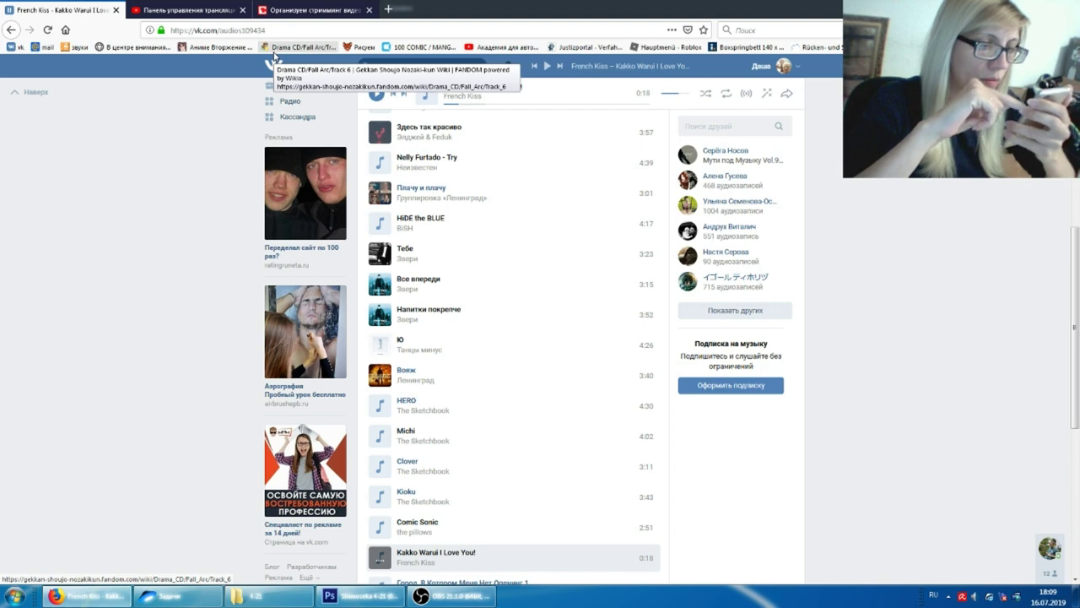
# Step: Resume the VK song, glance at the livestream tab, and return to the Photoshop manga page
pyautogui.press('XF86AudioPlay')
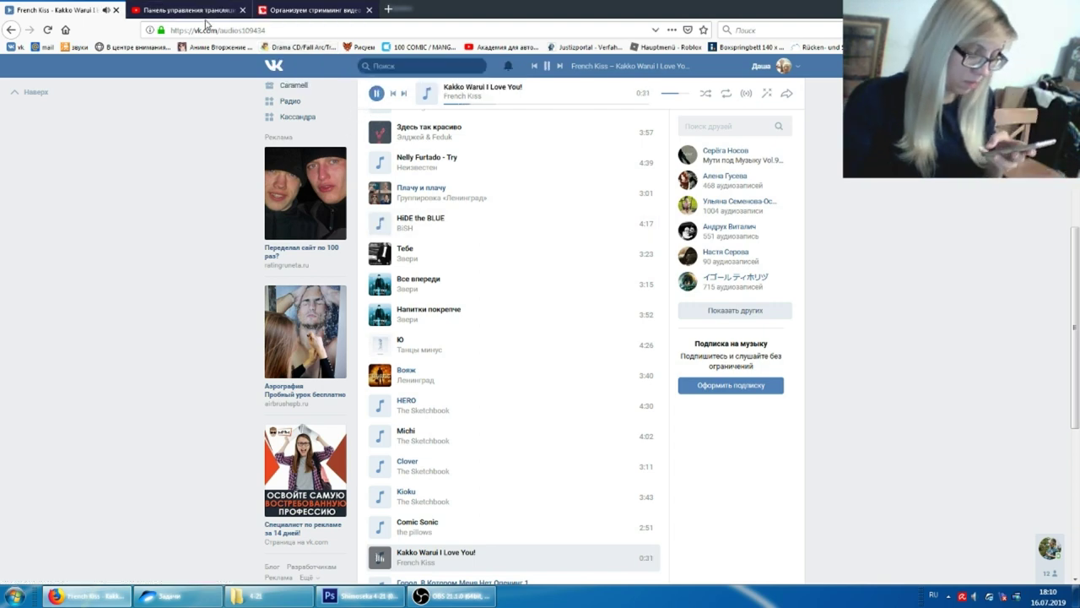
pyautogui.scroll(-3, 322, 145)
pyautogui.hotkey('ctrl', 'Tab')
pyautogui.click(363, 596)
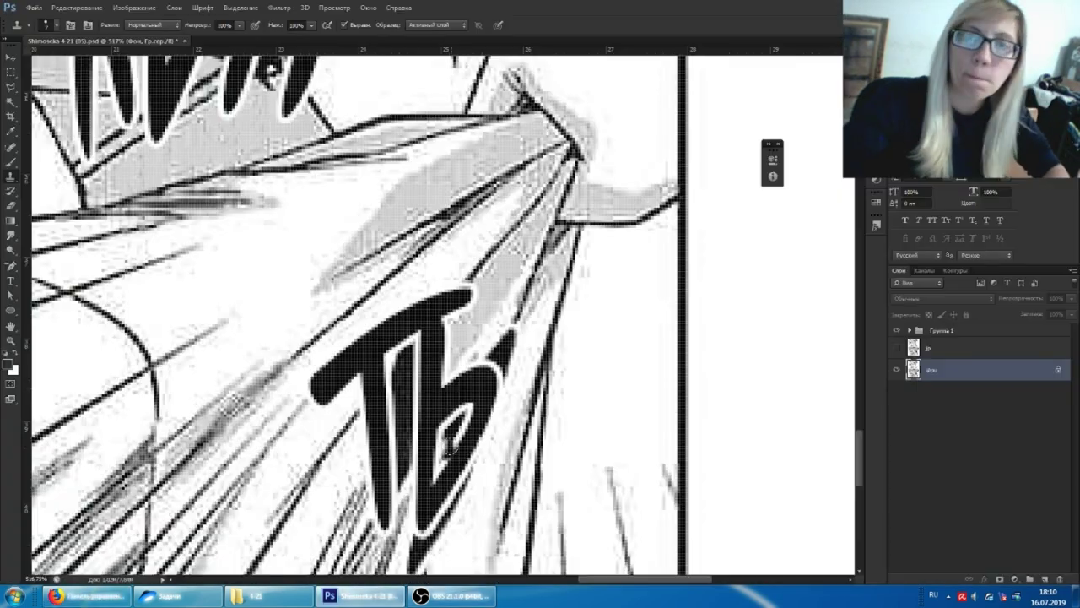
# Step: Clone lighter grey texture down the stem of the lower Т lettering
pyautogui.scroll(-2, 506, 278)
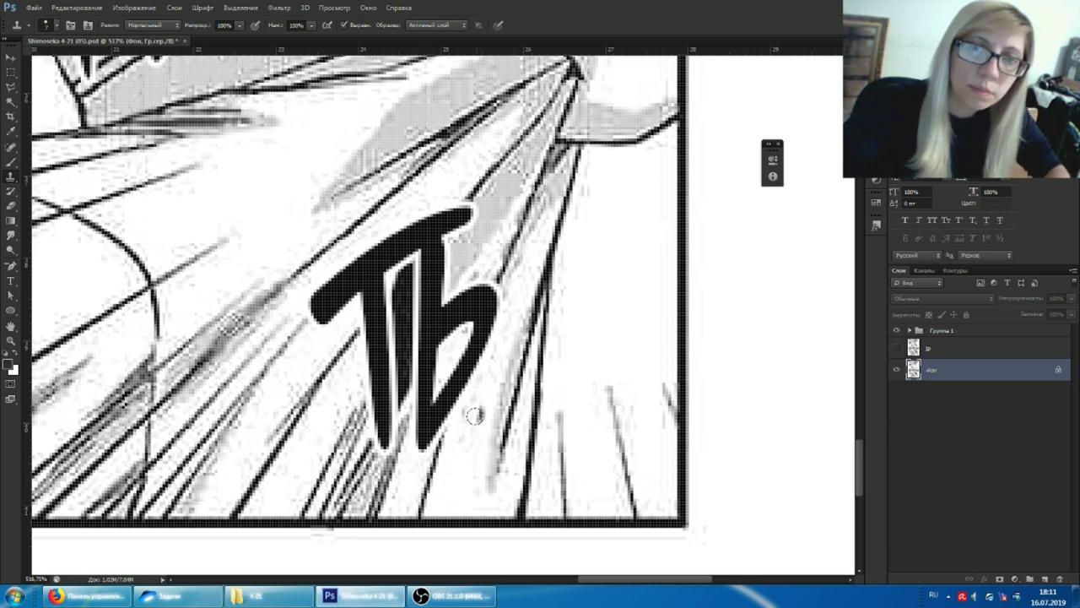
pyautogui.moveTo(404, 272); pyautogui.dragTo(396, 408)
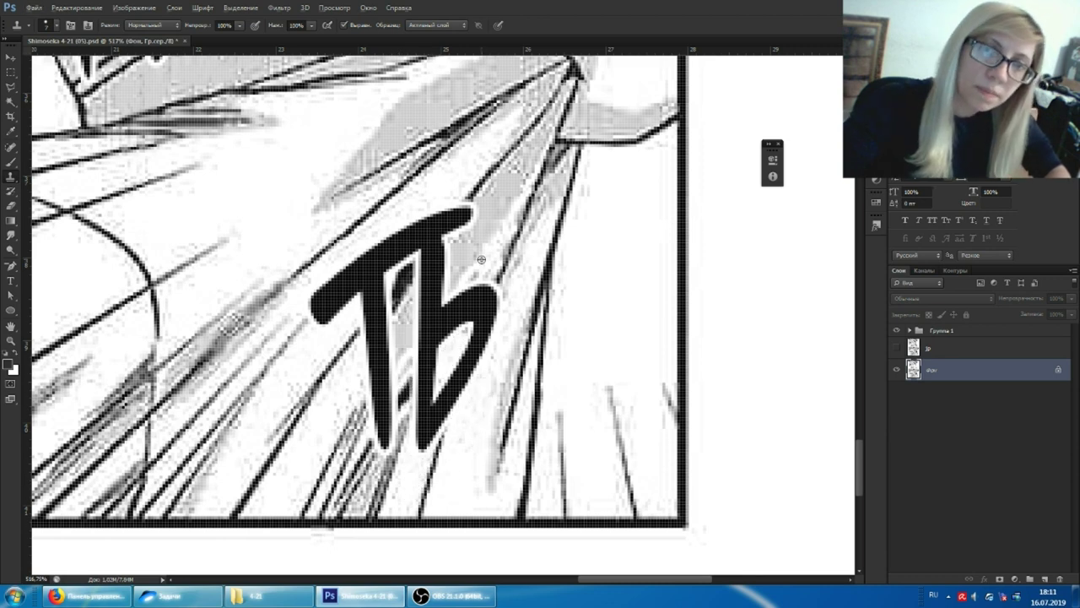
pyautogui.scroll(1, 404, 399)
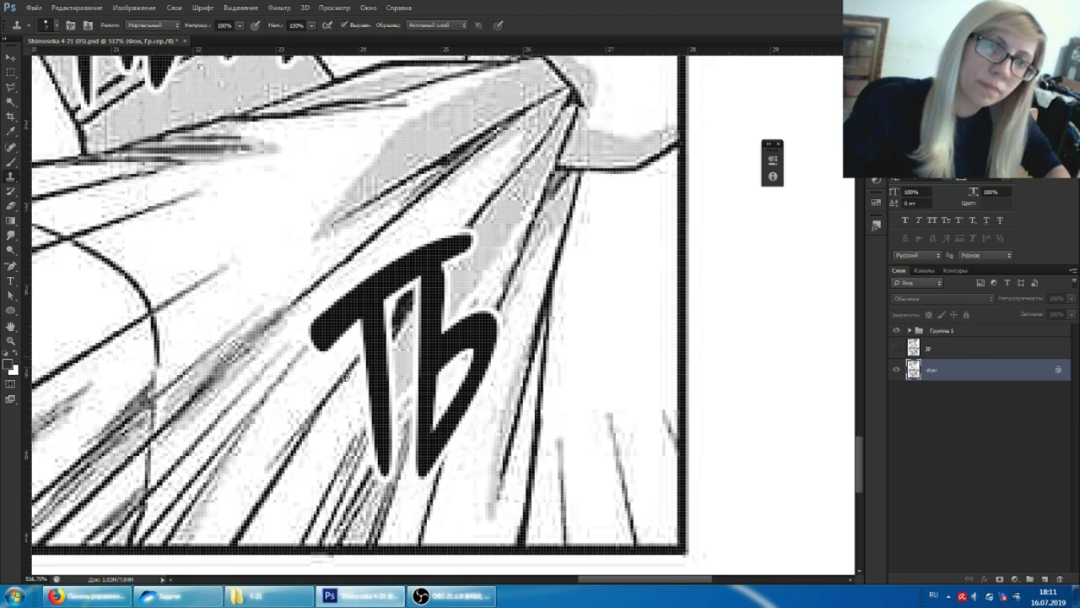
pyautogui.scroll(-5, 414, 338)
pyautogui.scroll(3, 423, 294)
# Step: Close the finished page and open the next Shimoseka manga page PSD
pyautogui.hotkey('ctrl', 'w')
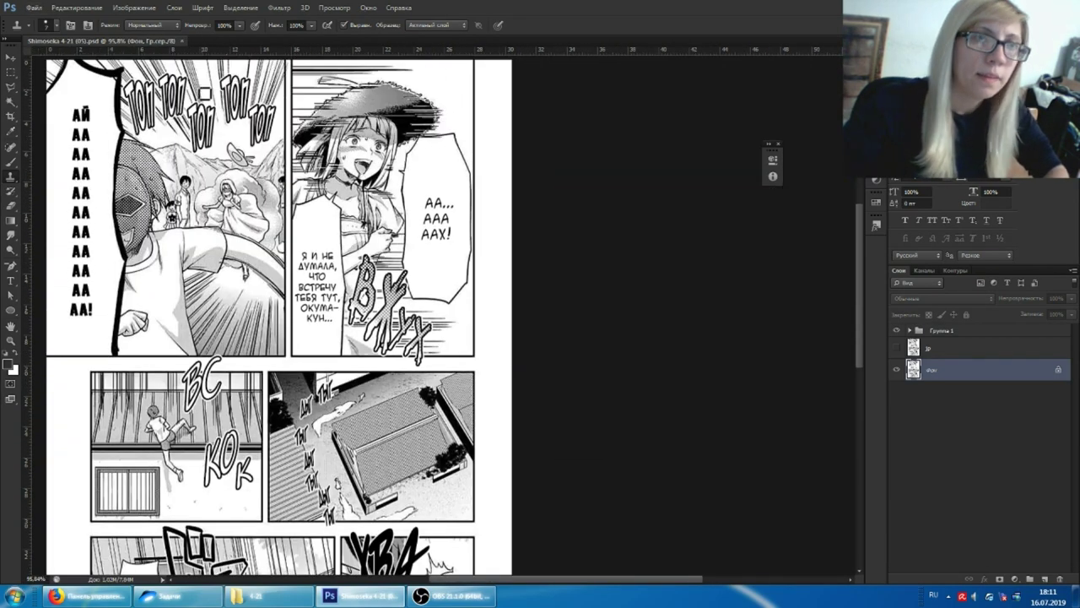
pyautogui.hotkey('ctrl', 'o')
pyautogui.click(345, 221)
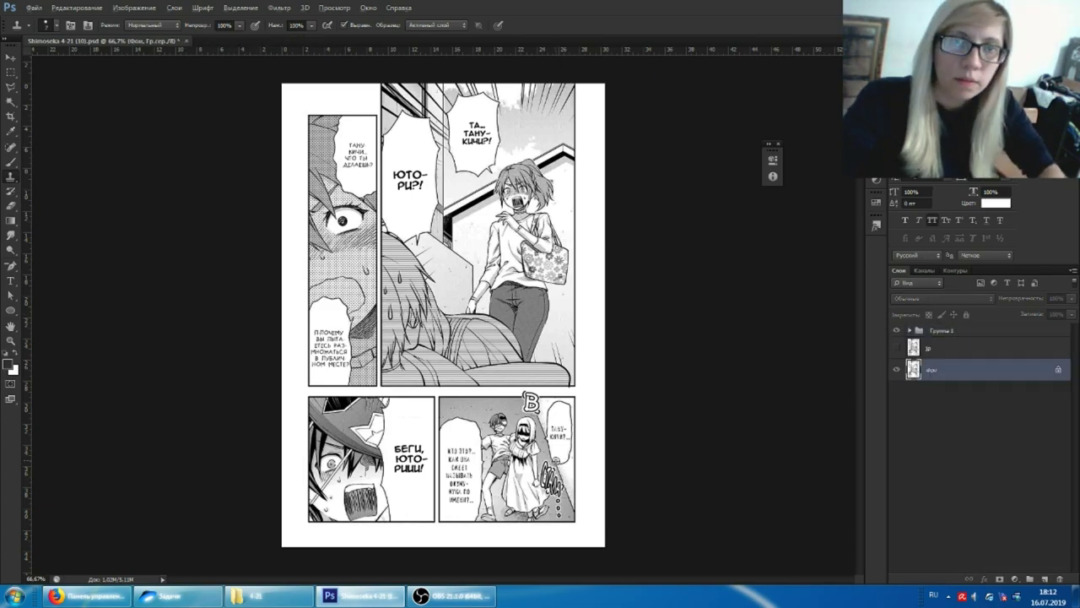
# Step: Hide the lettering group to check the lower sound effect's artwork, then close the page
pyautogui.scroll(5, 520, 389)
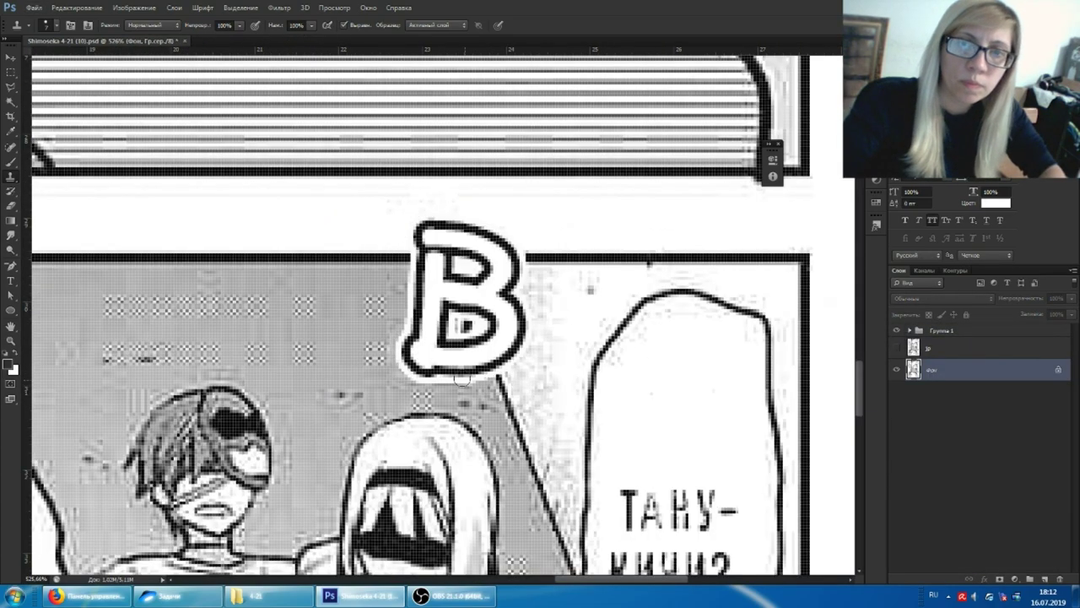
pyautogui.click(896, 330)
pyautogui.press('h')
pyautogui.moveTo(648, 264)
pyautogui.mouseDown()
pyautogui.moveTo(524, 422)
pyautogui.moveTo(523, 452)
pyautogui.moveTo(455, 426)
pyautogui.mouseUp()
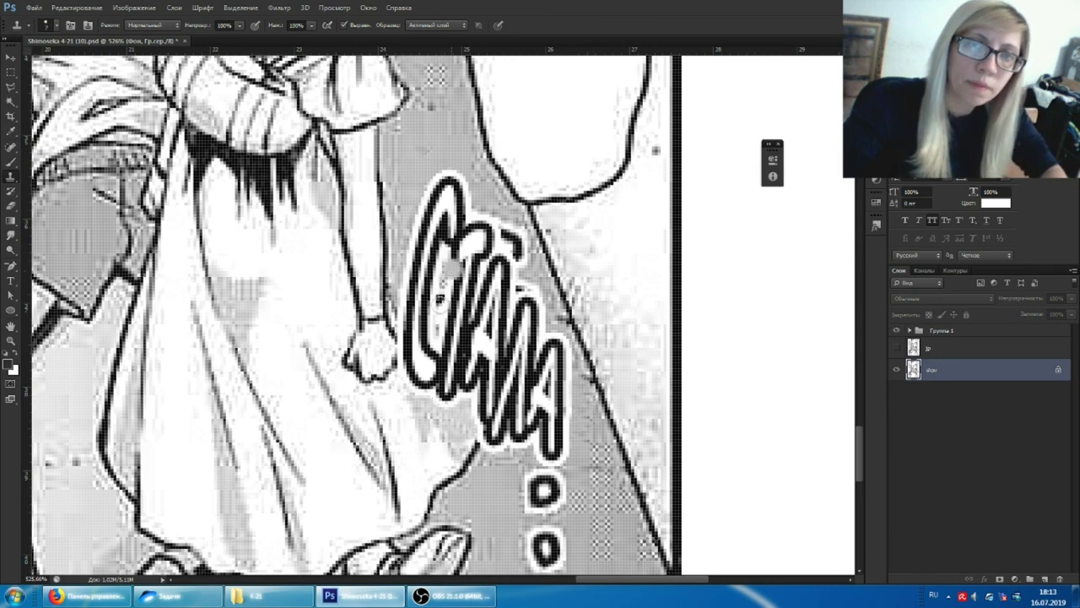
pyautogui.scroll(-4, 459, 256)
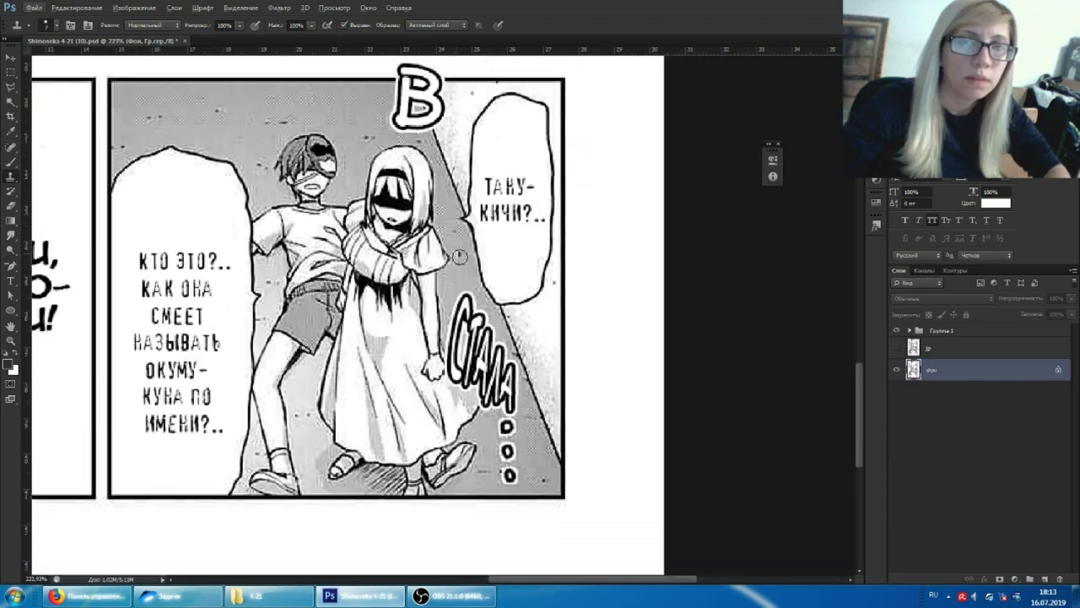
pyautogui.hotkey('ctrl', 'w')
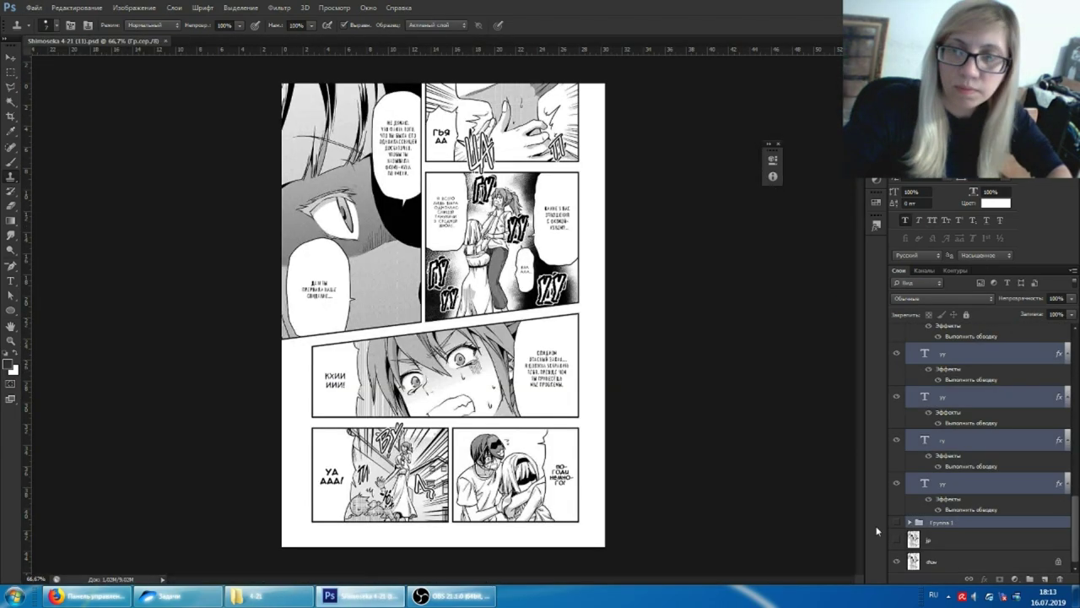
# Step: On the Фон layer, clone over the grey shading beside the tall sound-effect letter
pyautogui.click(928, 561)
pyautogui.scroll(3, 561, 139)
pyautogui.scroll(5, 561, 140)
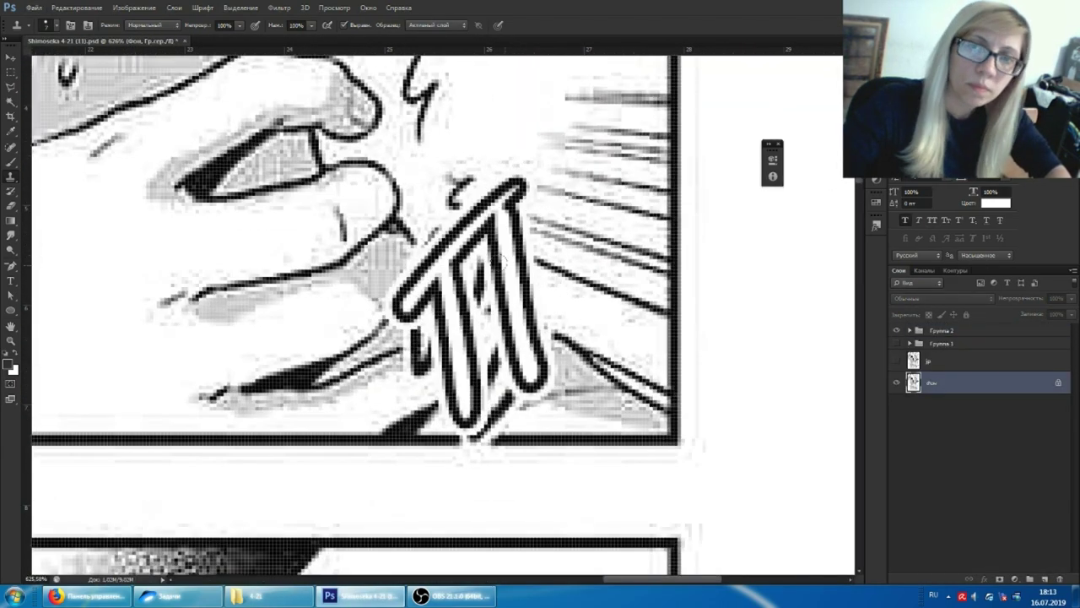
pyautogui.moveTo(410, 367); pyautogui.dragTo(417, 338)
pyautogui.scroll(-2, 467, 387)
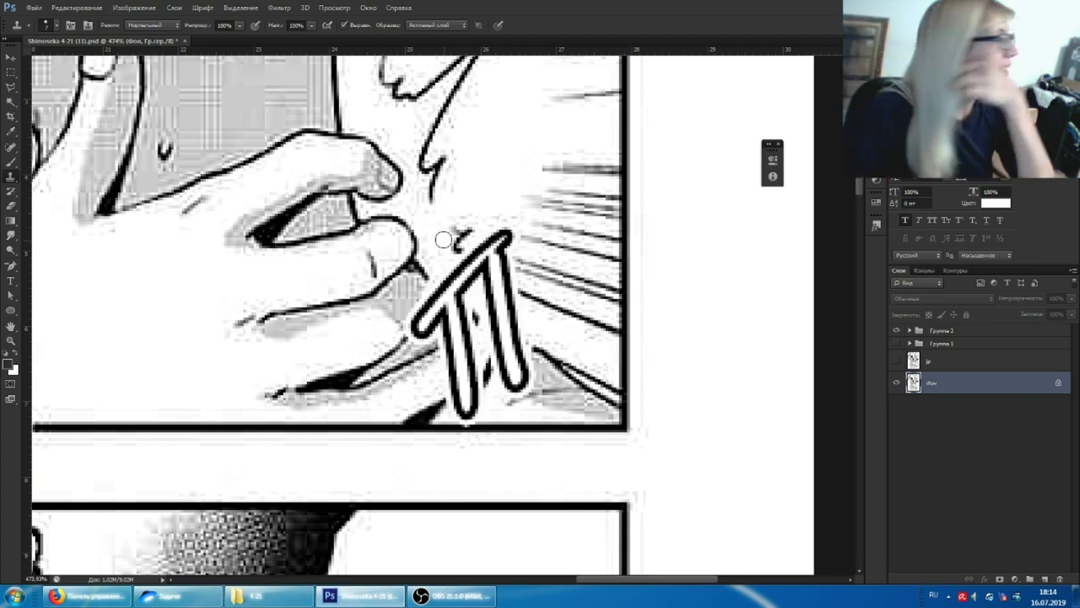
# Step: Erase the stray strokes next to the ШАХ letters
pyautogui.hscroll(-3, 363, 287)
pyautogui.scroll(2, 277, 335)
pyautogui.press('e')
pyautogui.moveTo(276, 336); pyautogui.dragTo(331, 372)
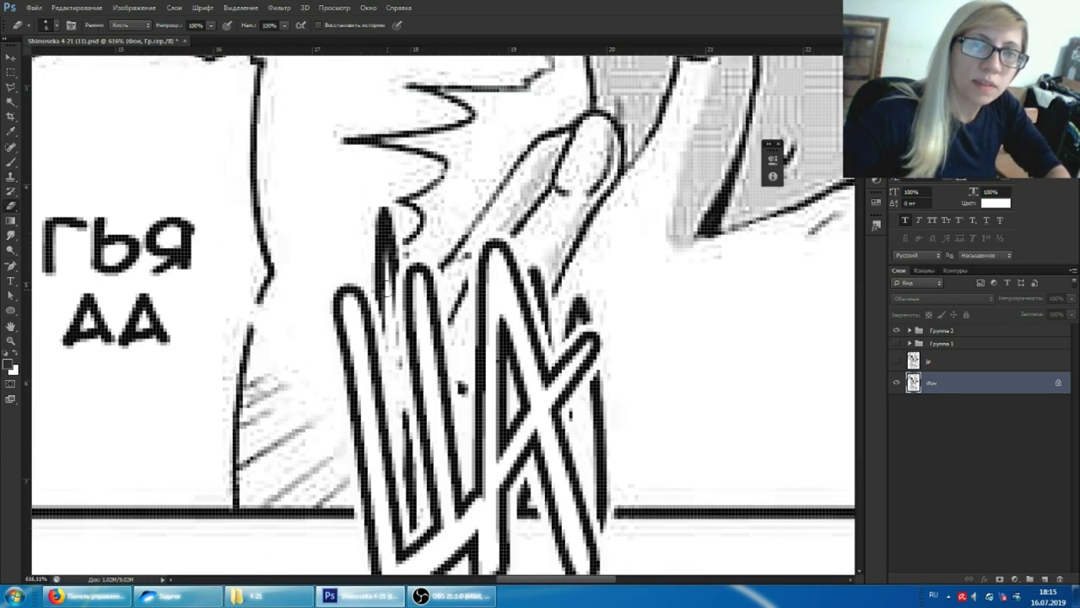
# Step: Erase more stray strokes around ШАХ and brush in a missing outline stroke
pyautogui.moveTo(384, 210); pyautogui.dragTo(396, 346)
pyautogui.press('b')
pyautogui.scroll(1, 245, 327)
pyautogui.moveTo(268, 285); pyautogui.dragTo(243, 341)
# Step: Clone-stamp the stray marks off the black panel border
pyautogui.press('s')
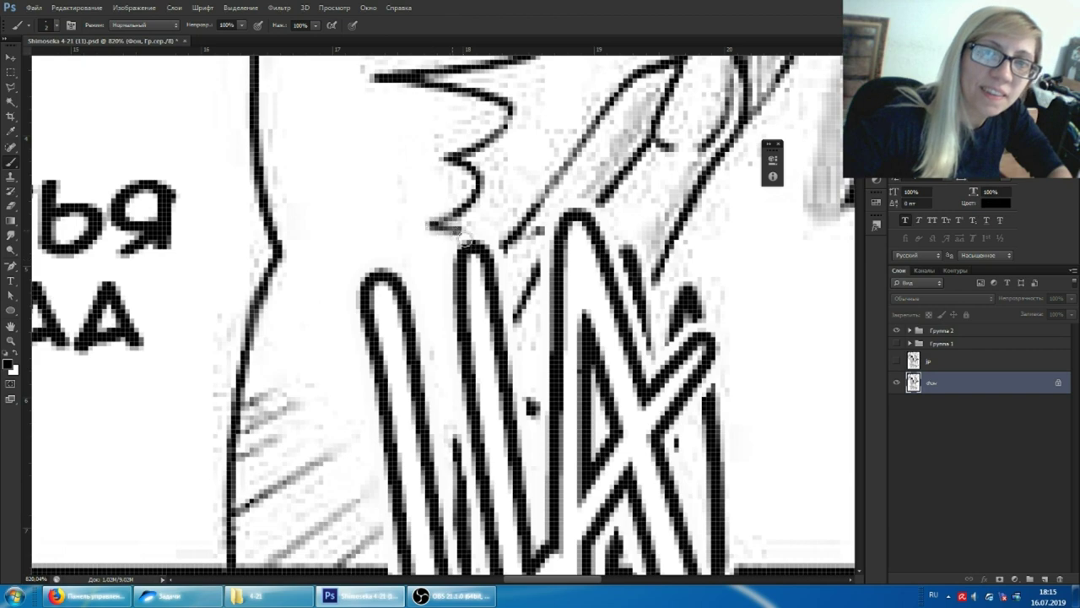
pyautogui.scroll(-3, 456, 278)
pyautogui.scroll(2, 472, 304)
pyautogui.moveTo(489, 320); pyautogui.dragTo(496, 460)
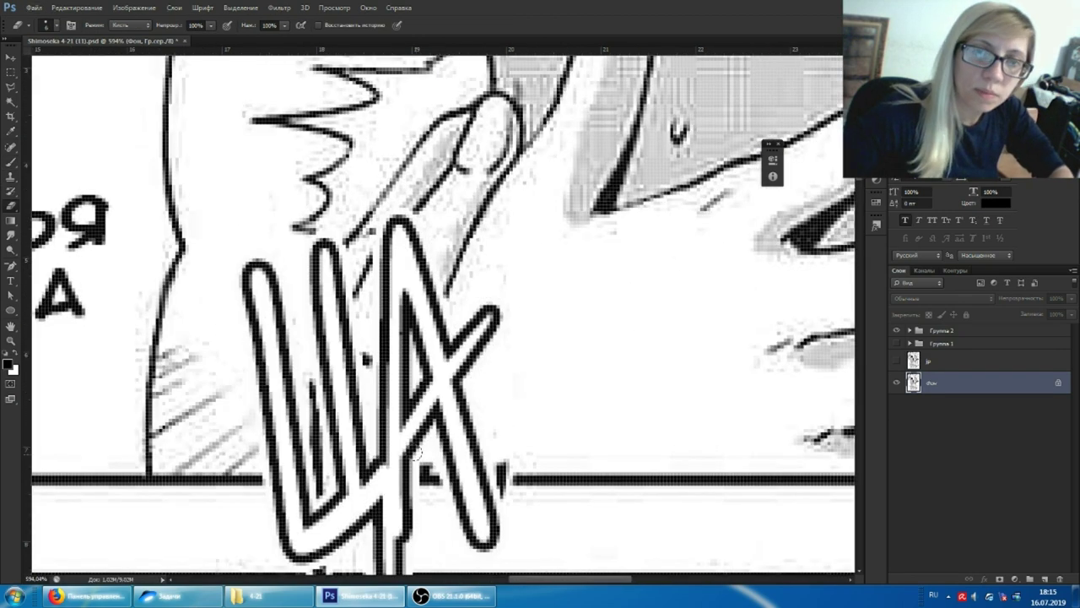
pyautogui.scroll(-2, 337, 422)
pyautogui.scroll(-2, 329, 456)
pyautogui.moveTo(423, 361); pyautogui.dragTo(503, 360)
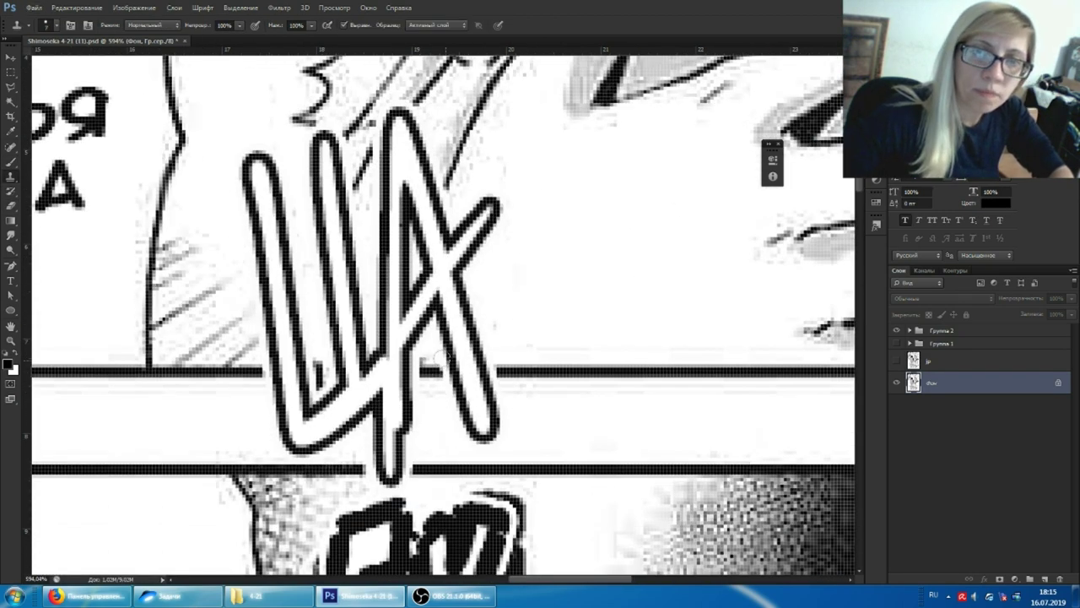
pyautogui.scroll(-5, 315, 363)
# Step: Whiten stray marks around the ГУ letters and lighten the strip left of Г
pyautogui.press('e')
pyautogui.scroll(5, 372, 396)
pyautogui.moveTo(418, 278); pyautogui.dragTo(426, 376)
pyautogui.scroll(-2, 379, 354)
pyautogui.moveTo(321, 313); pyautogui.dragTo(317, 460)
pyautogui.press('s')
pyautogui.moveTo(243, 346); pyautogui.dragTo(245, 284)
pyautogui.scroll(-5, 443, 312)
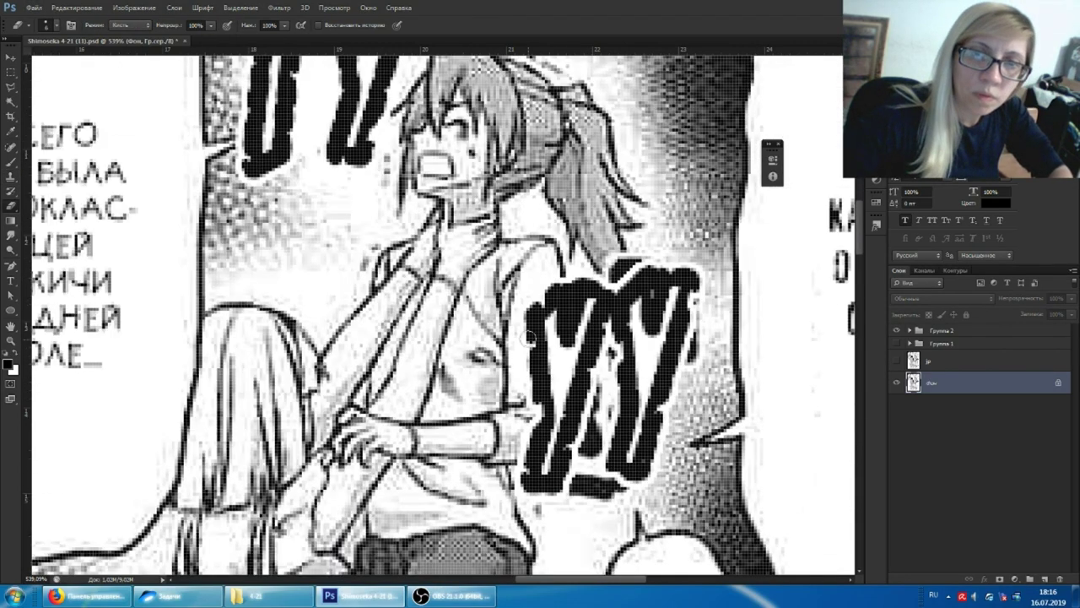
# Step: Clone away the dark strokes beneath the white-outlined УУ letters
pyautogui.hscroll(2, 443, 312)
pyautogui.hscroll(2, 443, 312)
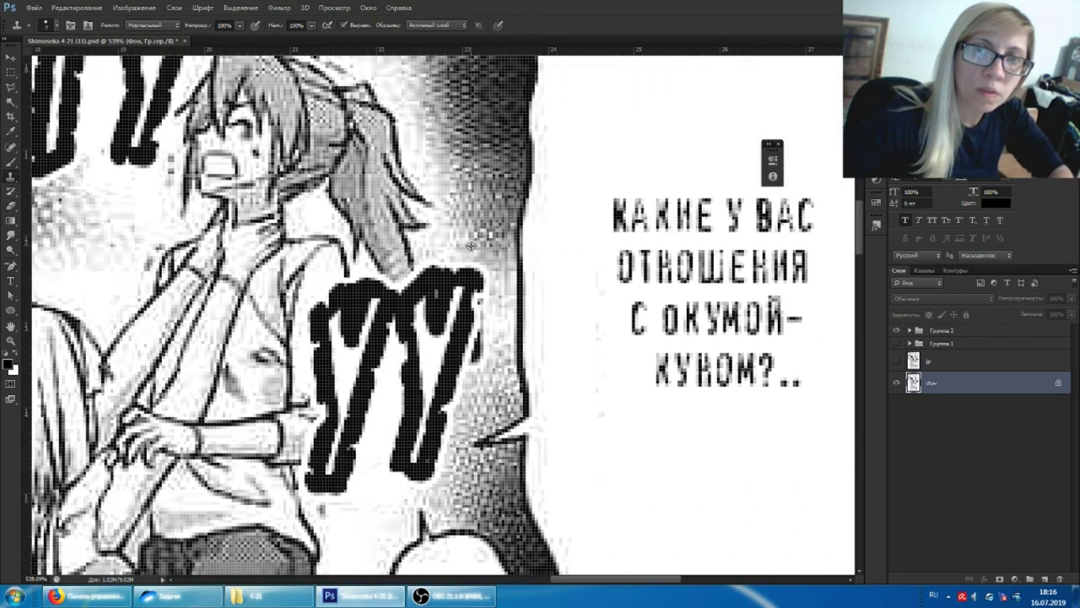
pyautogui.scroll(-3, 472, 355)
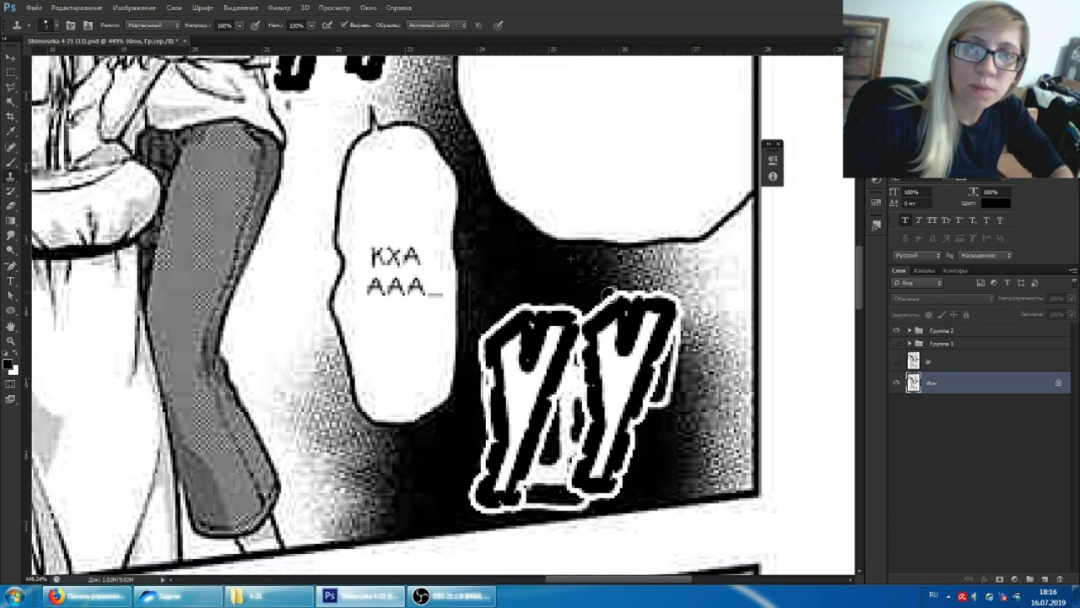
pyautogui.moveTo(498, 492); pyautogui.dragTo(599, 502)
pyautogui.moveTo(532, 472); pyautogui.dragTo(590, 500)
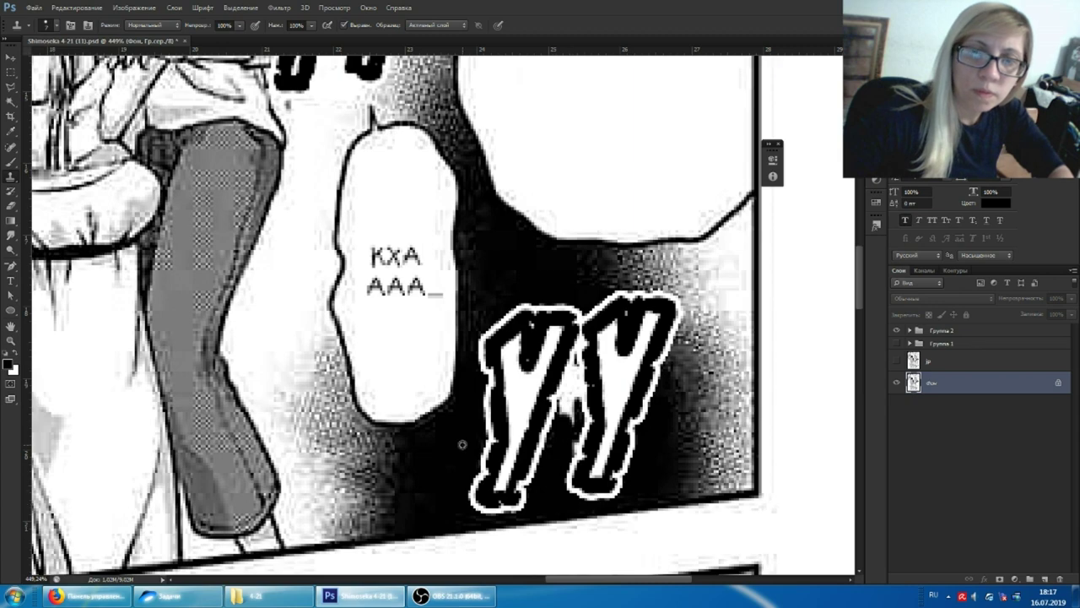
# Step: Retouch the strip along the Г letter and the top edge of its outline
pyautogui.hscroll(-5, 571, 388)
pyautogui.scroll(-2, 571, 388)
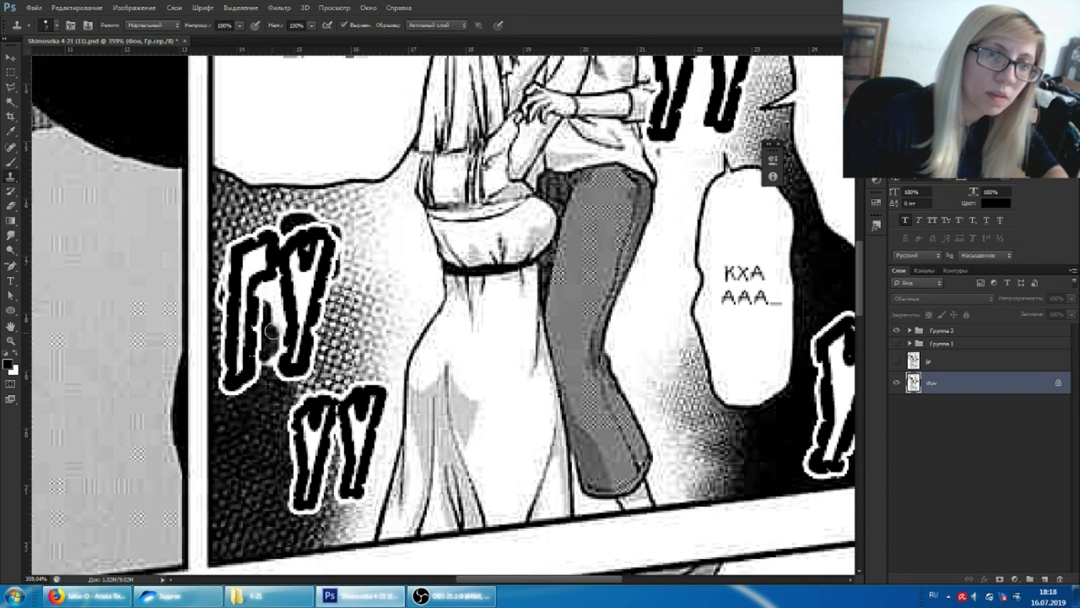
pyautogui.moveTo(271, 331); pyautogui.dragTo(268, 276)
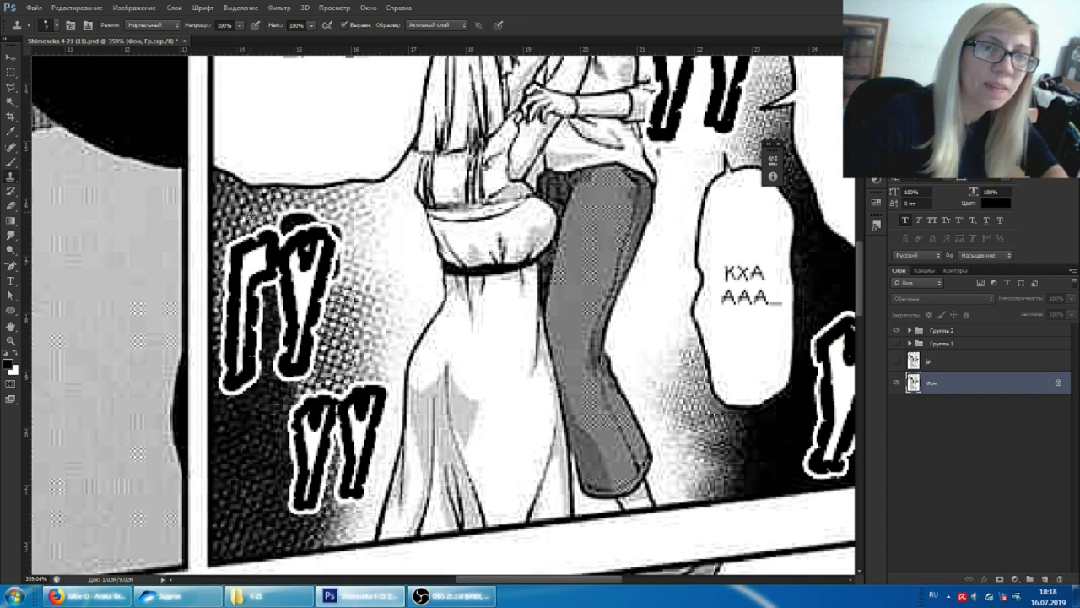
pyautogui.moveTo(251, 216); pyautogui.dragTo(276, 221)
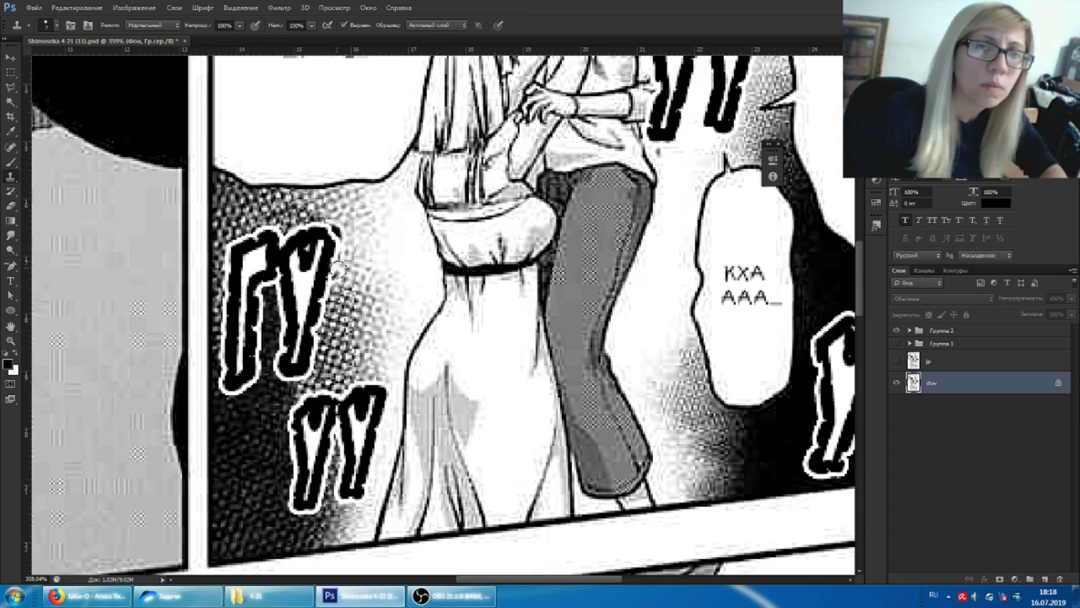
pyautogui.scroll(-2, 573, 270)
pyautogui.scroll(-3, 574, 270)
# Step: Clone out the halftone dots beside the ТИ lettering in the lower-left panel
pyautogui.scroll(-2, 574, 270)
pyautogui.scroll(5, 139, 405)
pyautogui.scroll(4, 139, 405)
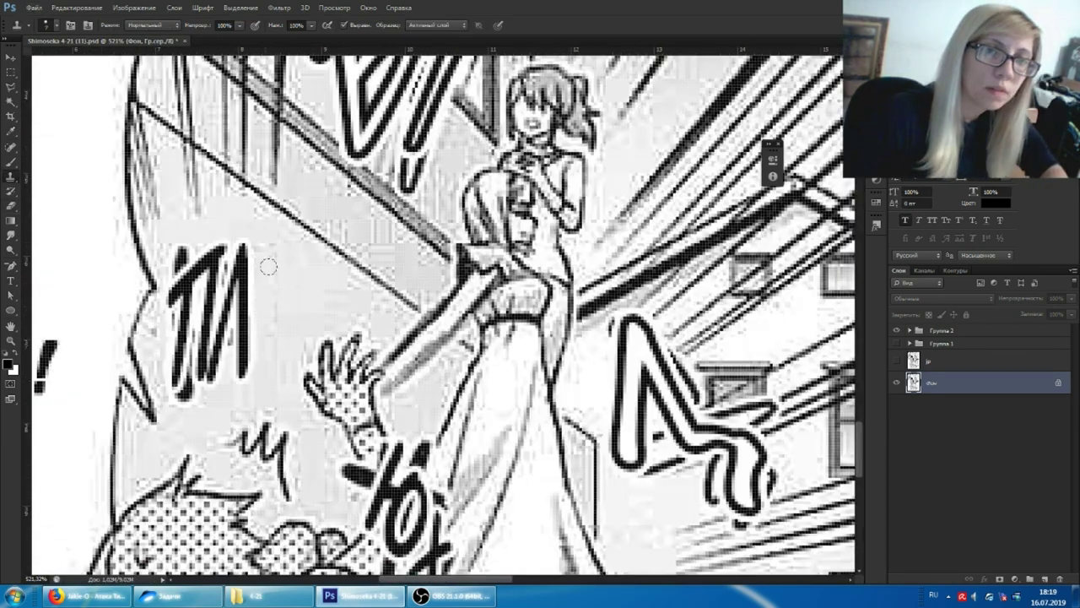
pyautogui.moveTo(173, 337); pyautogui.dragTo(181, 409)
pyautogui.scroll(-3, 320, 341)
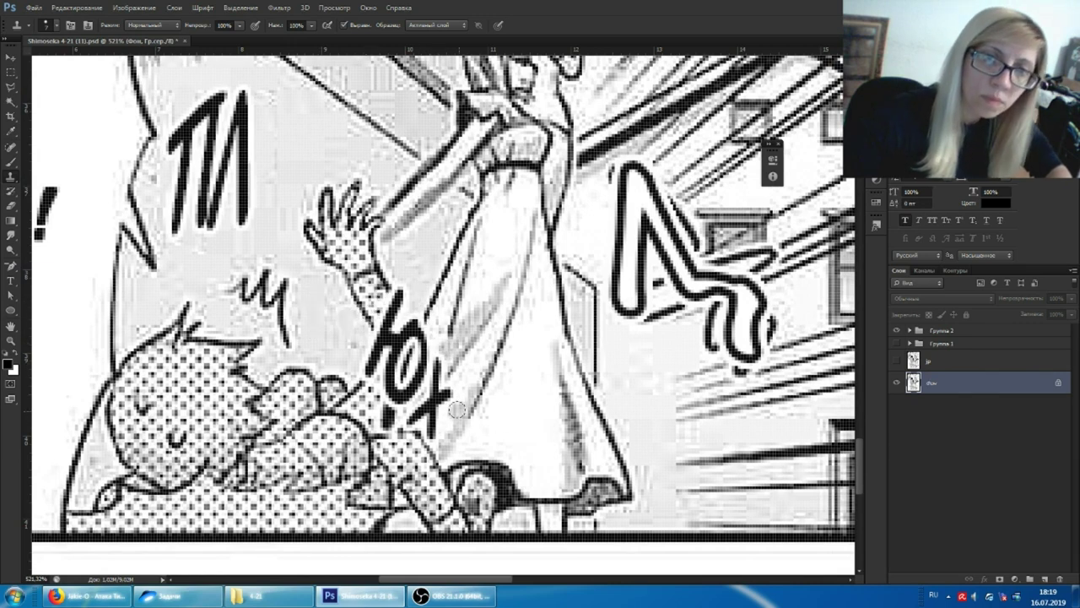
# Step: Enlarge the brush with ] and switch over to the live-stream dashboard
pyautogui.scroll(1, 374, 406)
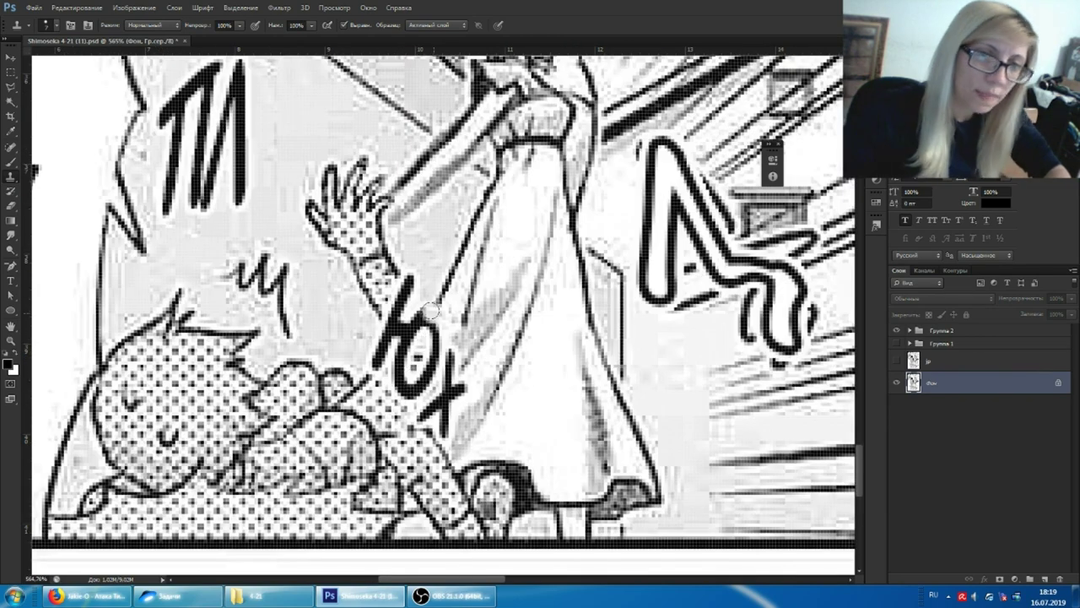
pyautogui.scroll(-1, 492, 390)
pyautogui.scroll(-1, 486, 392)
pyautogui.scroll(-1, 473, 392)
pyautogui.scroll(3, 459, 385)
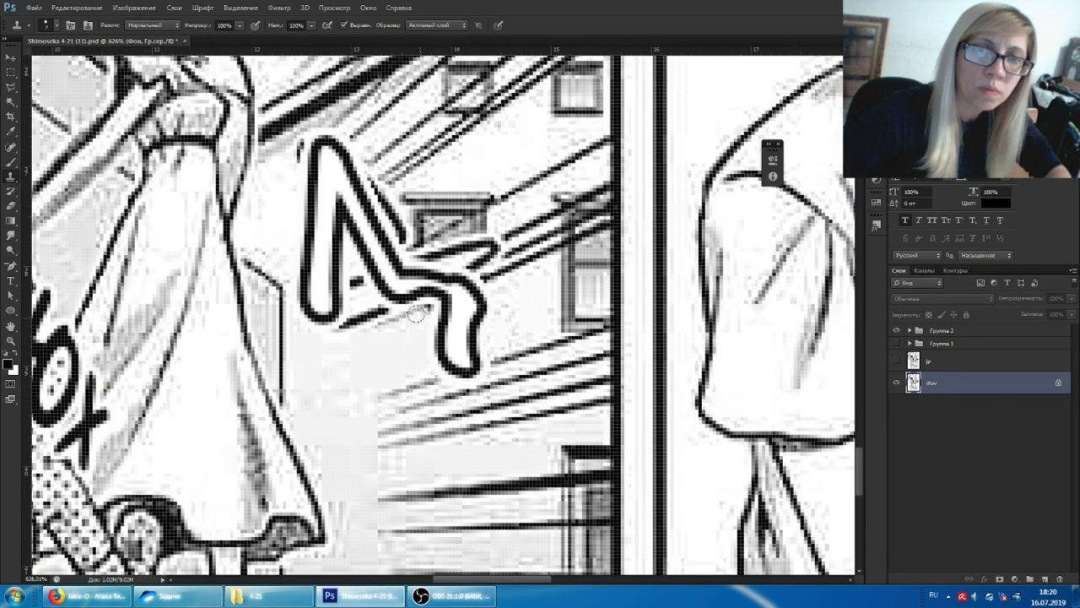
pyautogui.scroll(2, 416, 314)
pyautogui.press(']')
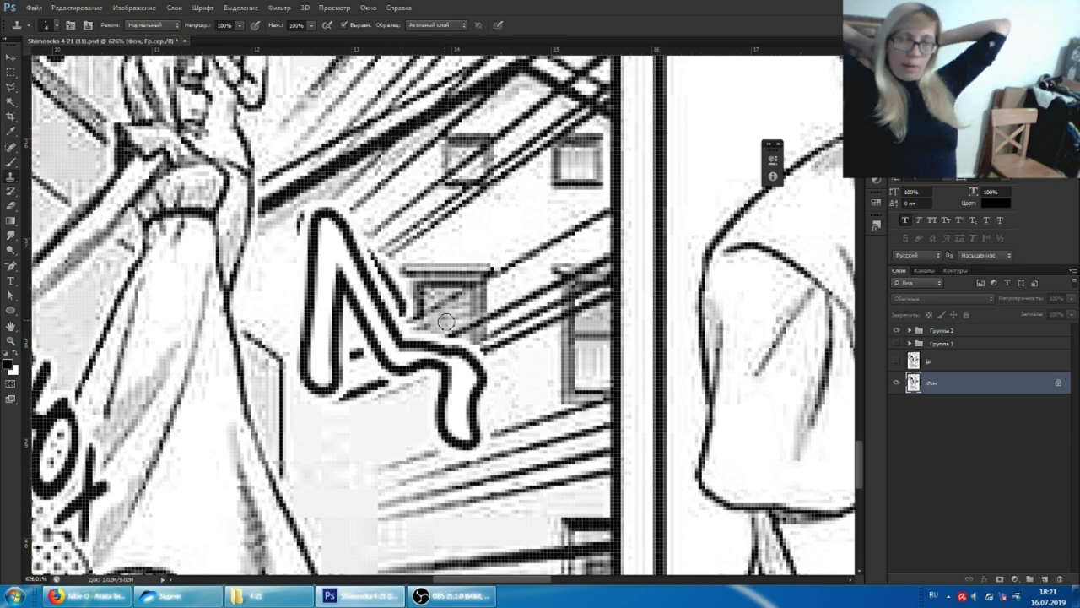
pyautogui.hotkey('alt', 'Tab')
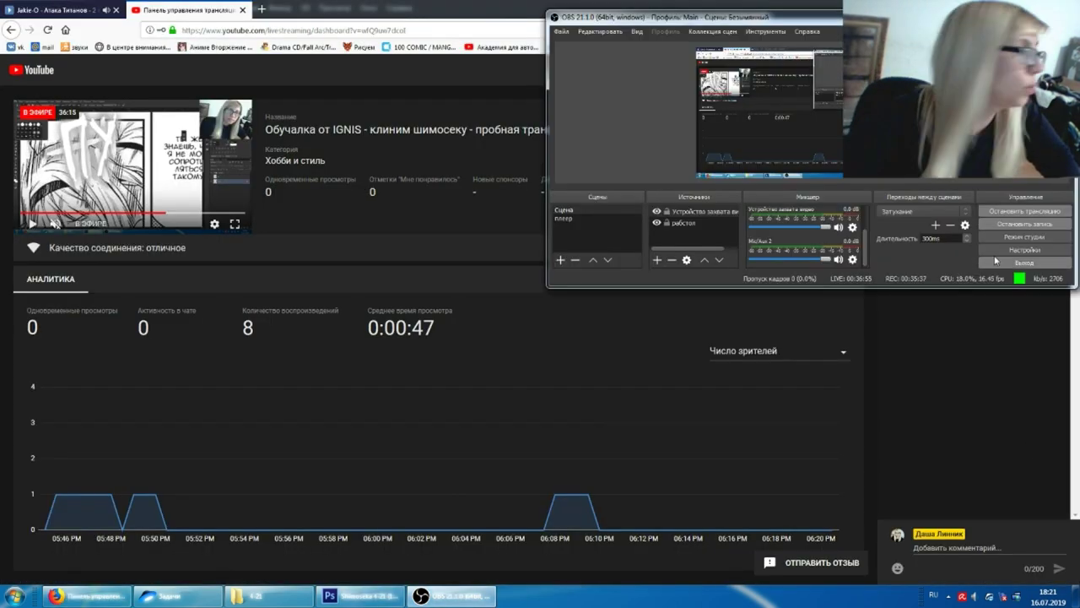
# Step: Start a live-chat comment reading 'в общем в таком формате жутко лагает)' about the stream lagging
pyautogui.write('в общем в таком формате жутко лагает)')
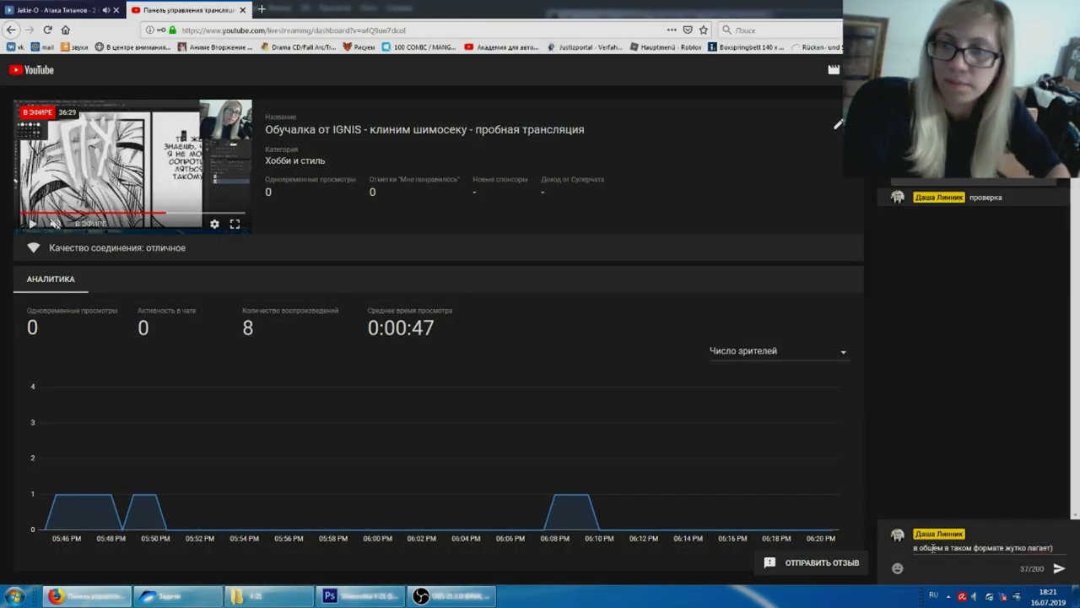